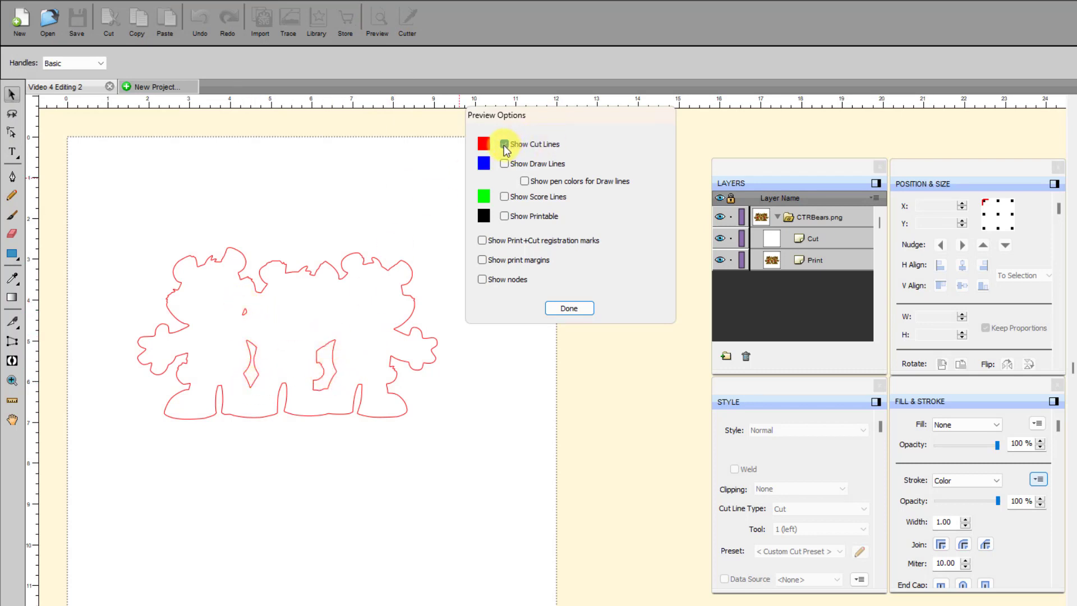
Compare the bears' preview with the printable artwork shown and with only the cut lines shown, and close the preview.
click(504, 216)
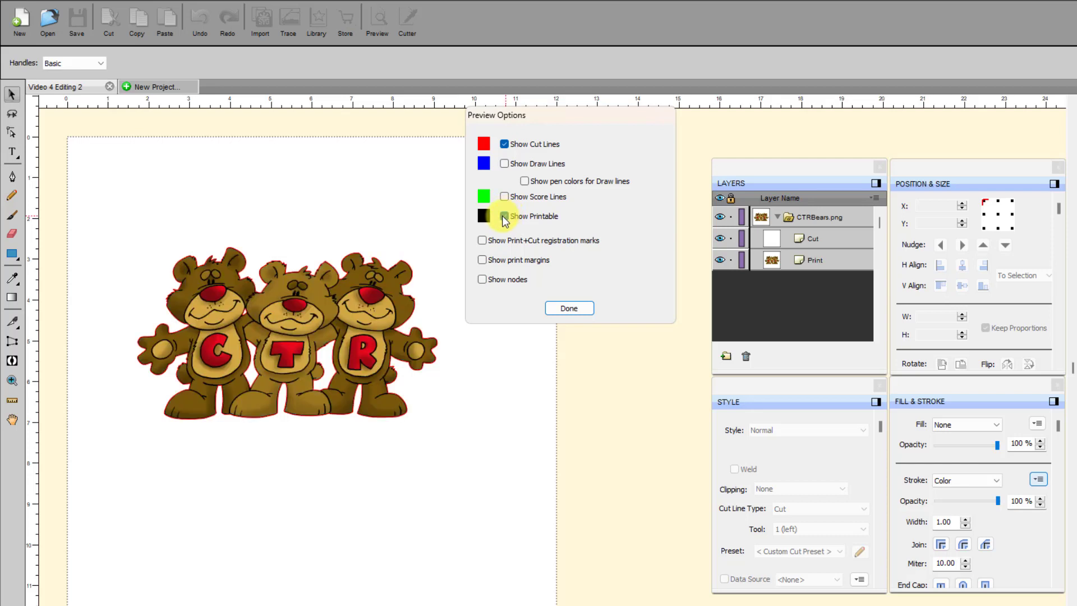
click(504, 216)
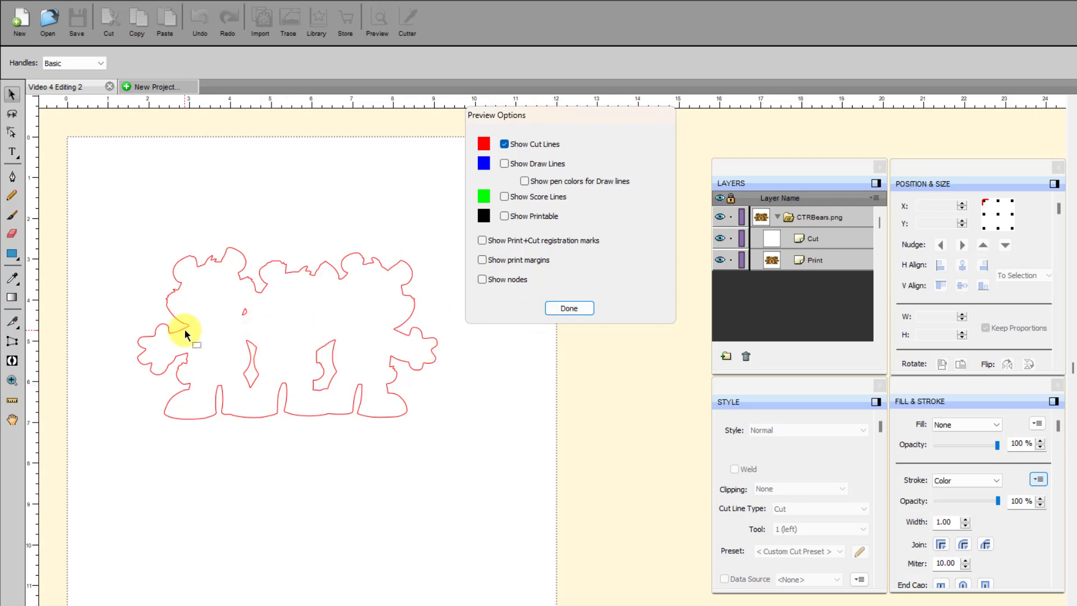
click(555, 307)
Apply the Blackout style to the Cut layer of CTRBears.png and preview its cut lines.
click(817, 236)
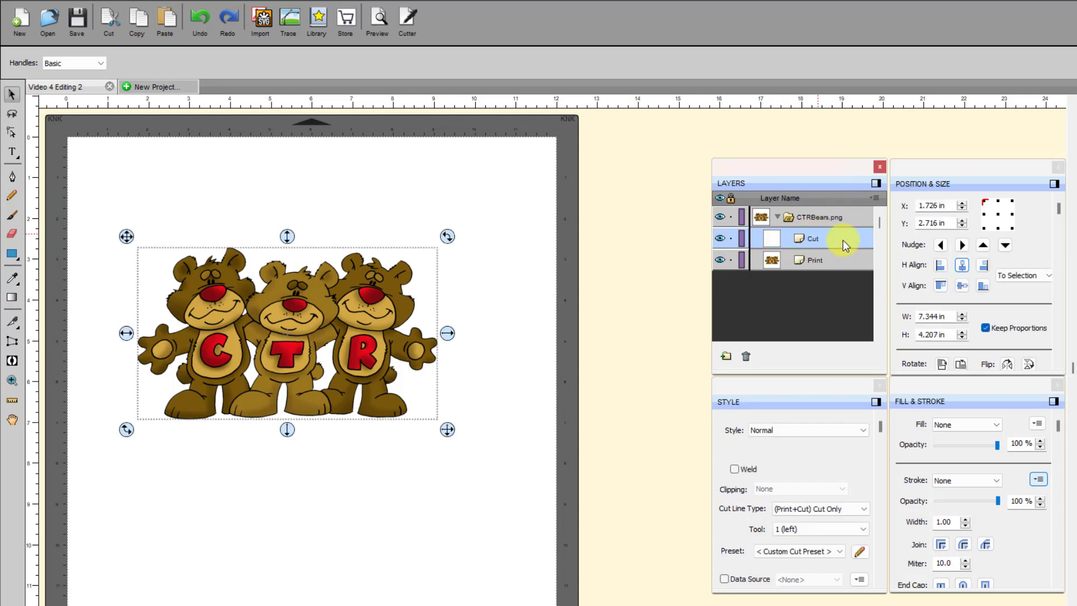
click(863, 431)
click(757, 478)
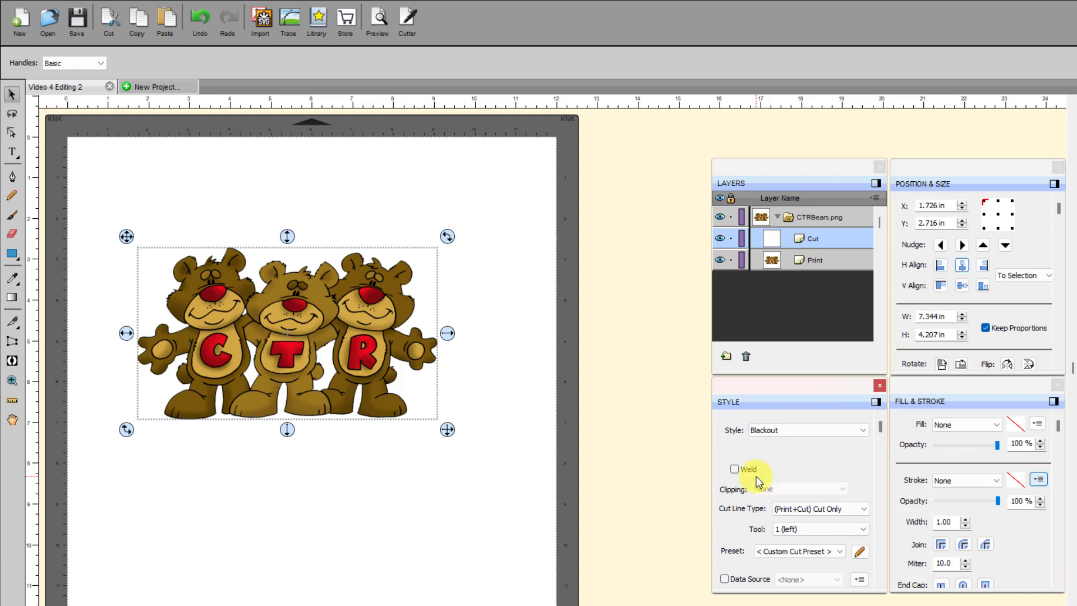
click(372, 18)
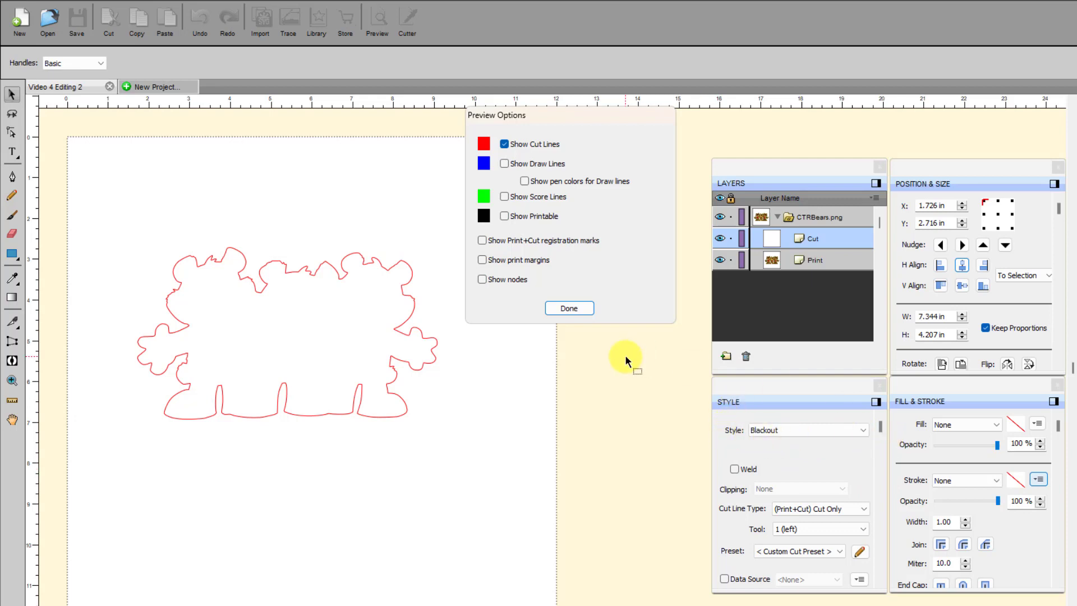
click(570, 308)
Return the bears' Cut layer to the Normal style and preview the cut lines again.
click(863, 429)
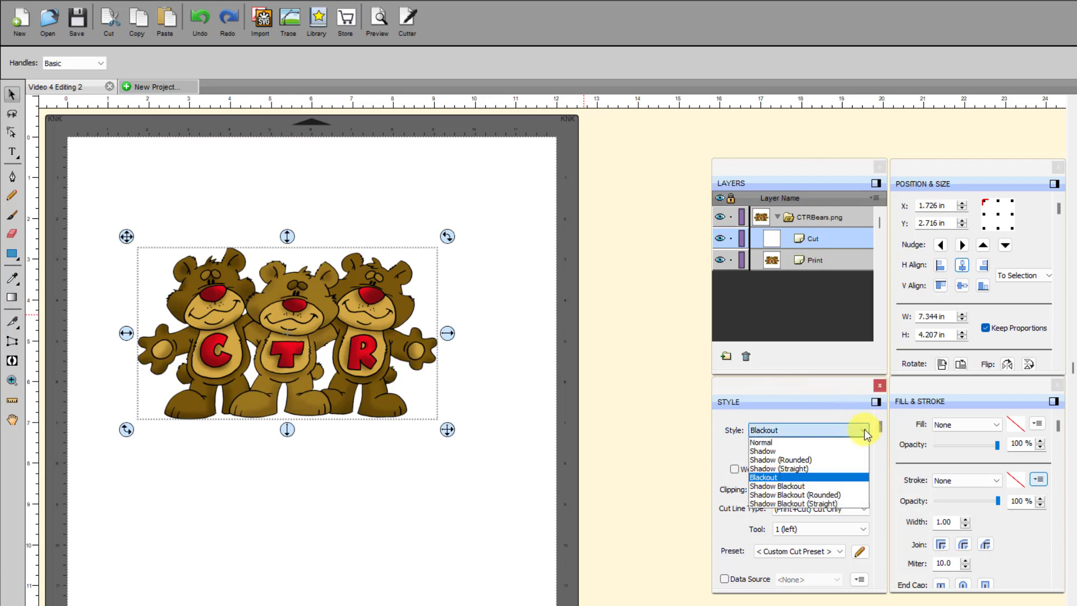
click(796, 443)
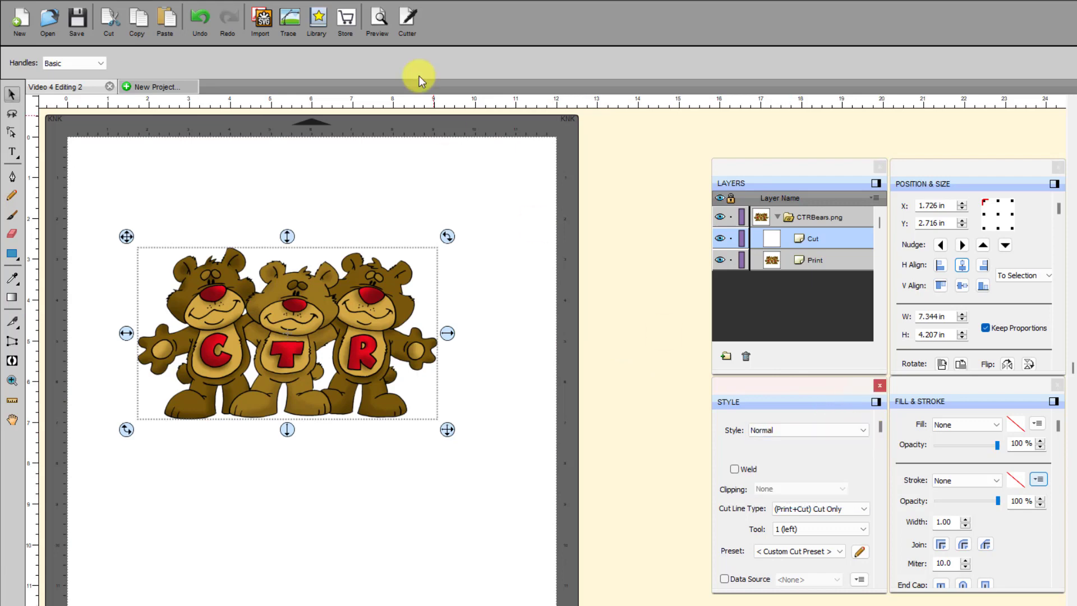
click(379, 19)
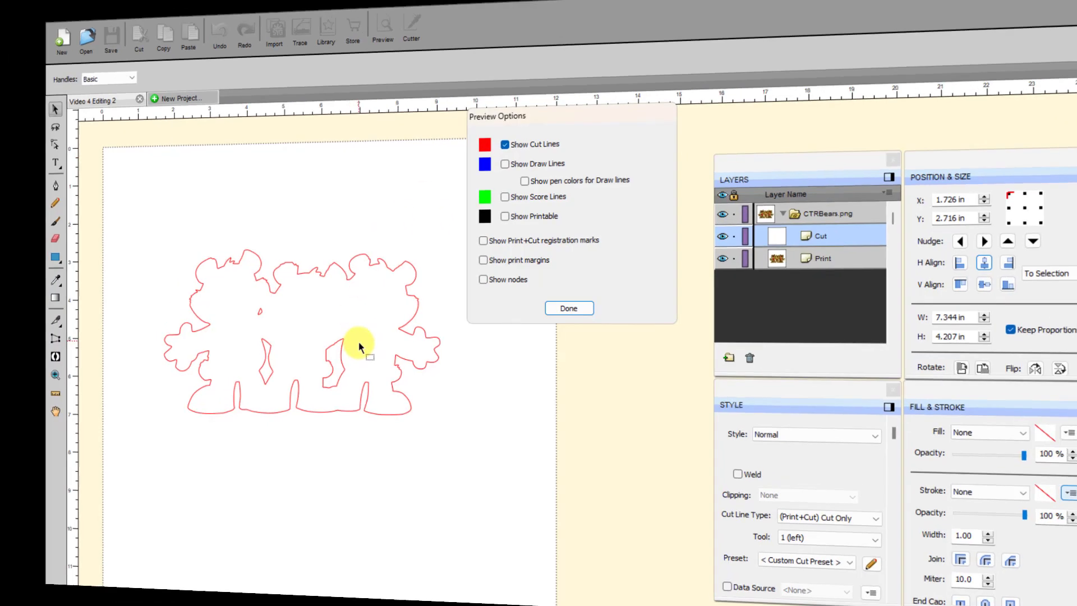
click(485, 279)
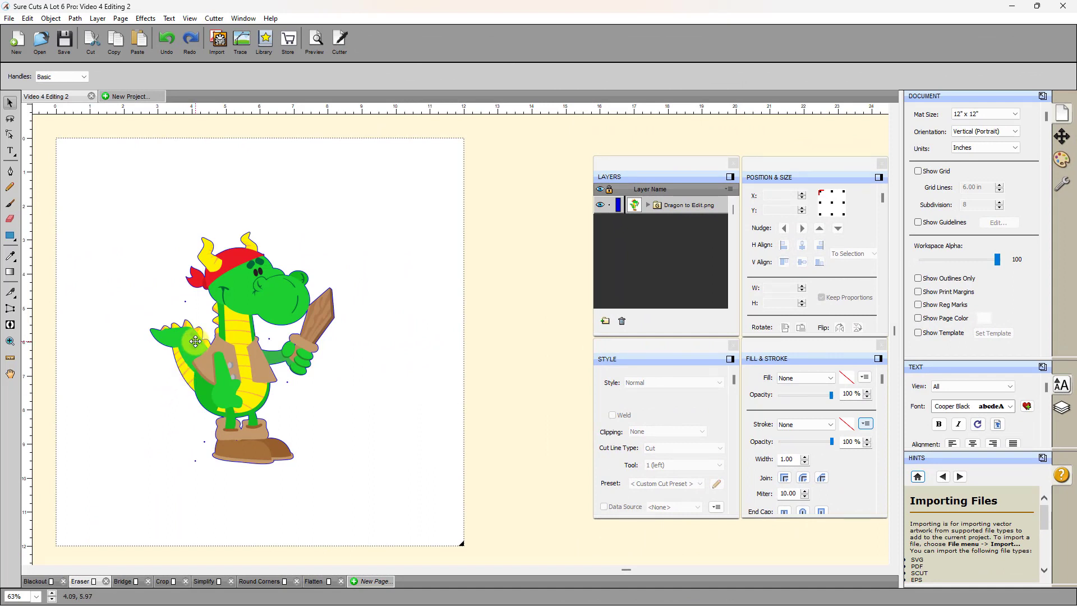
Preview the dragon's cut lines and duplicate the Cut layer of the Dragon to Edit.png group in the same position.
click(315, 40)
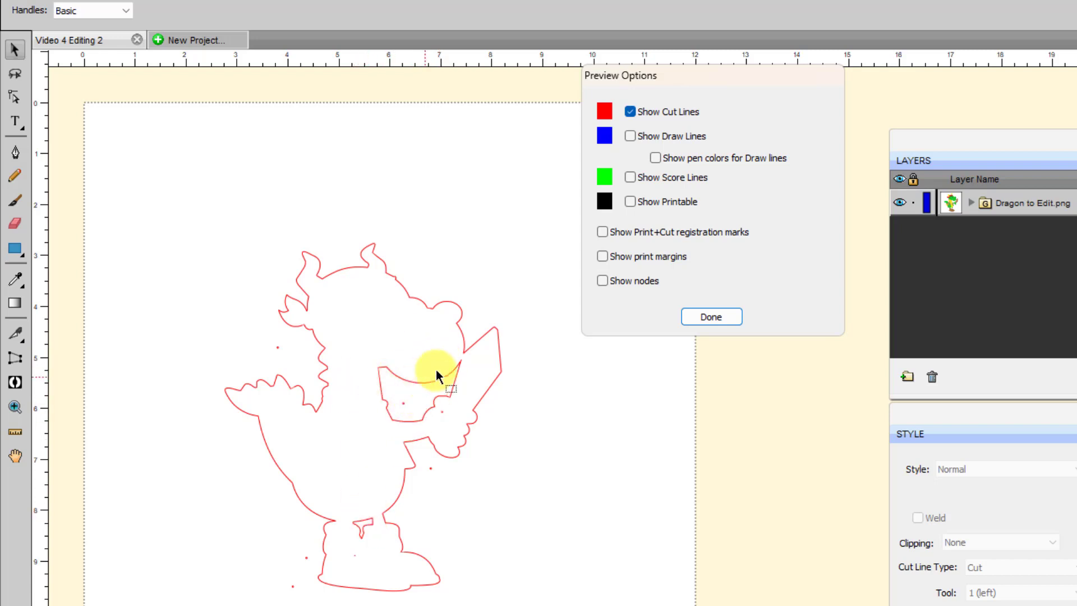
click(711, 315)
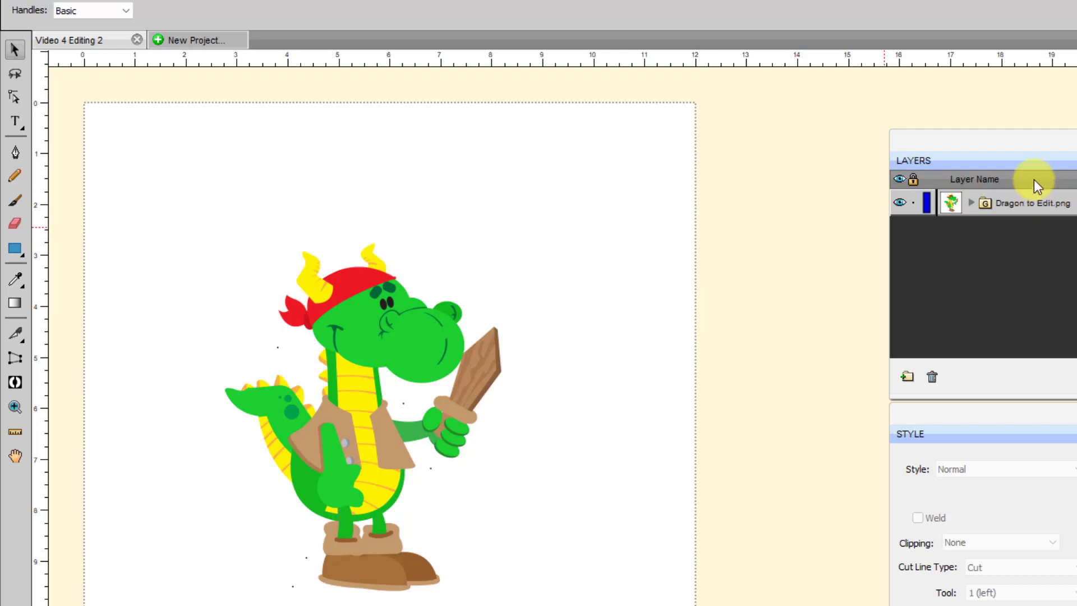
click(975, 203)
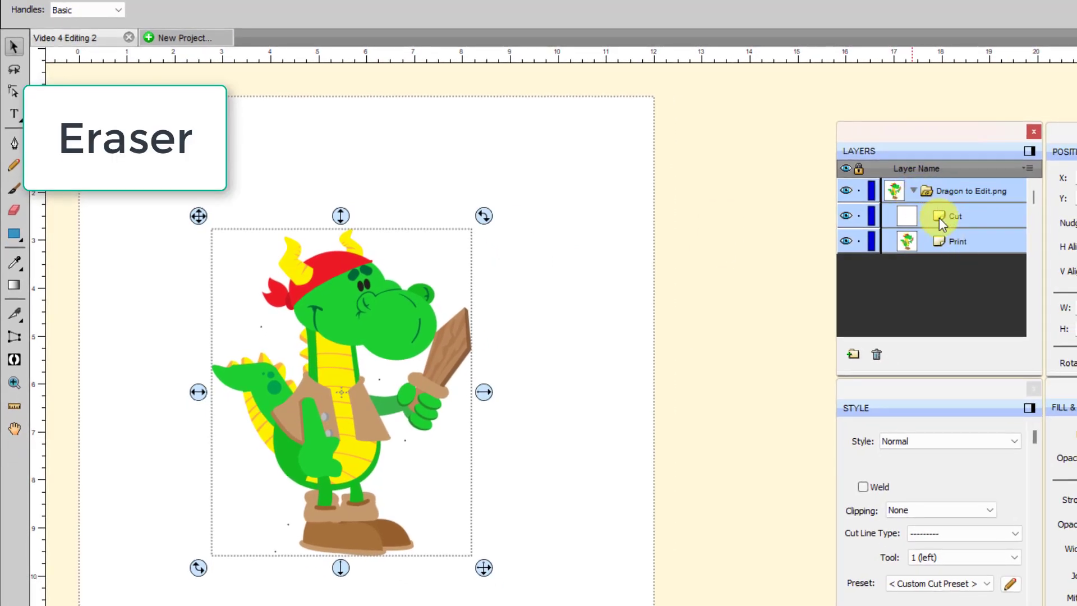
click(952, 214)
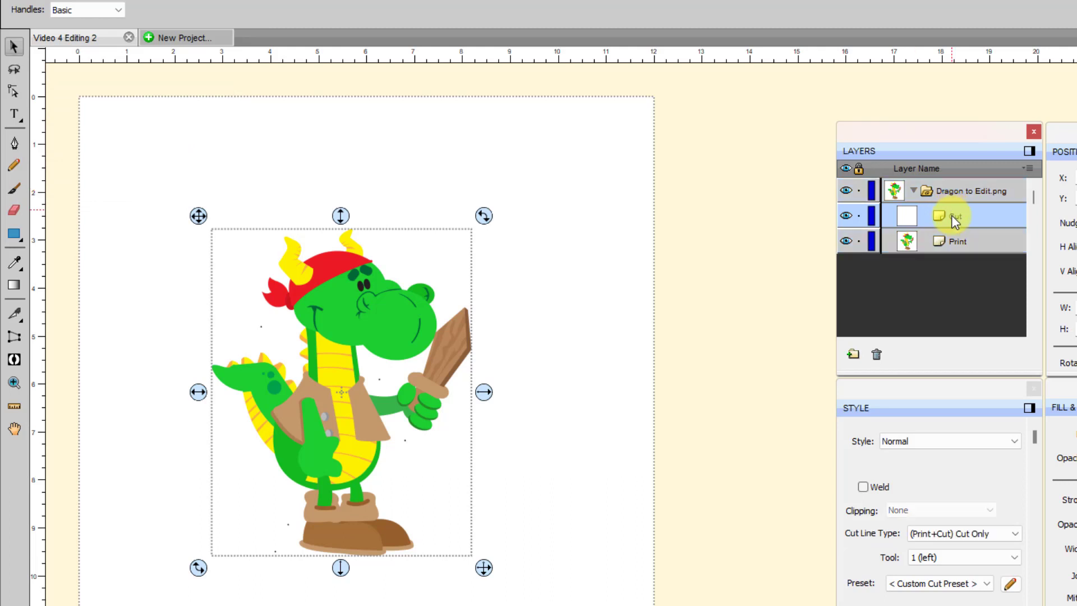
right_click(585, 247)
click(624, 353)
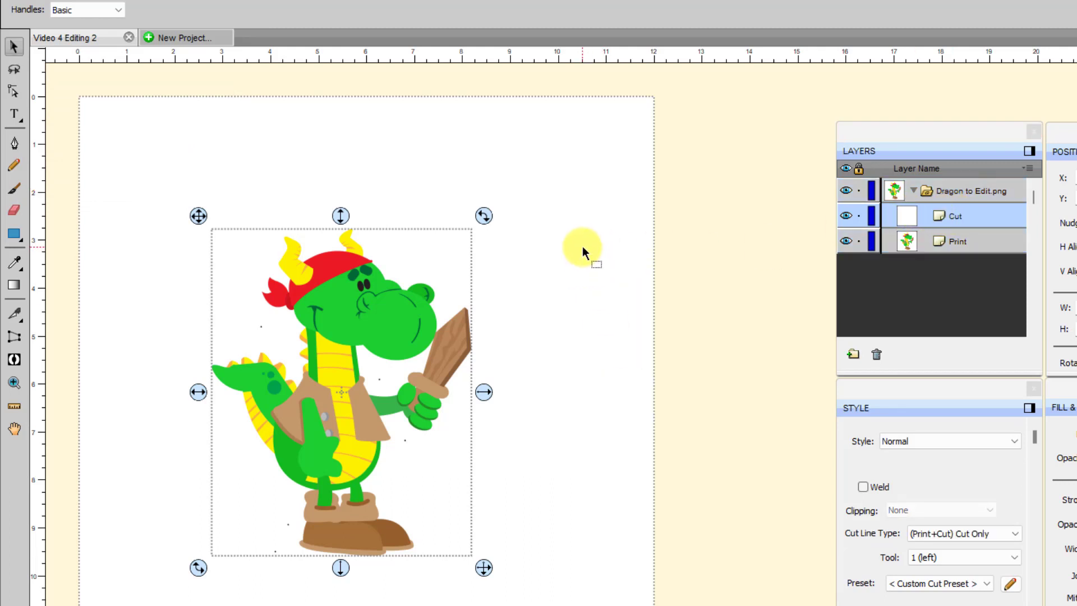
right_click(584, 247)
click(623, 386)
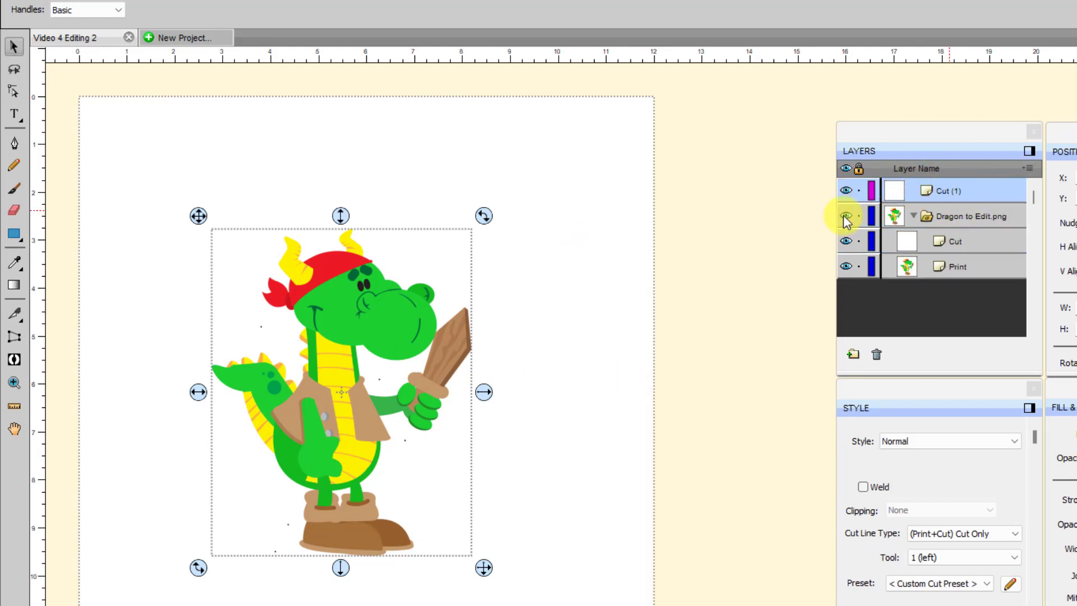
Hide the Dragon to Edit.png group and set the stroke of the duplicated cut outline to Color.
click(843, 216)
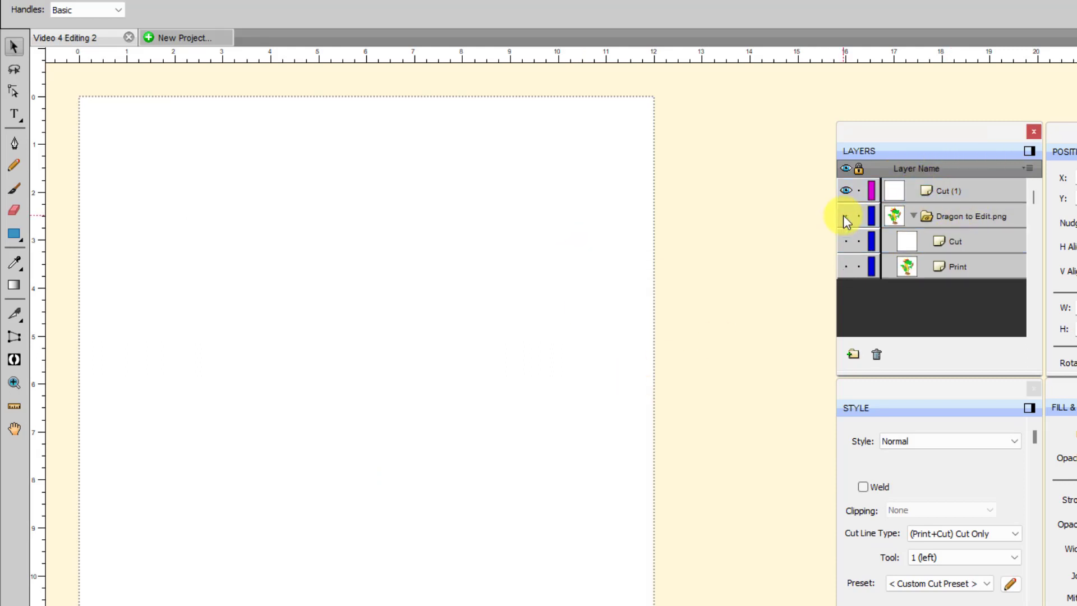
click(949, 189)
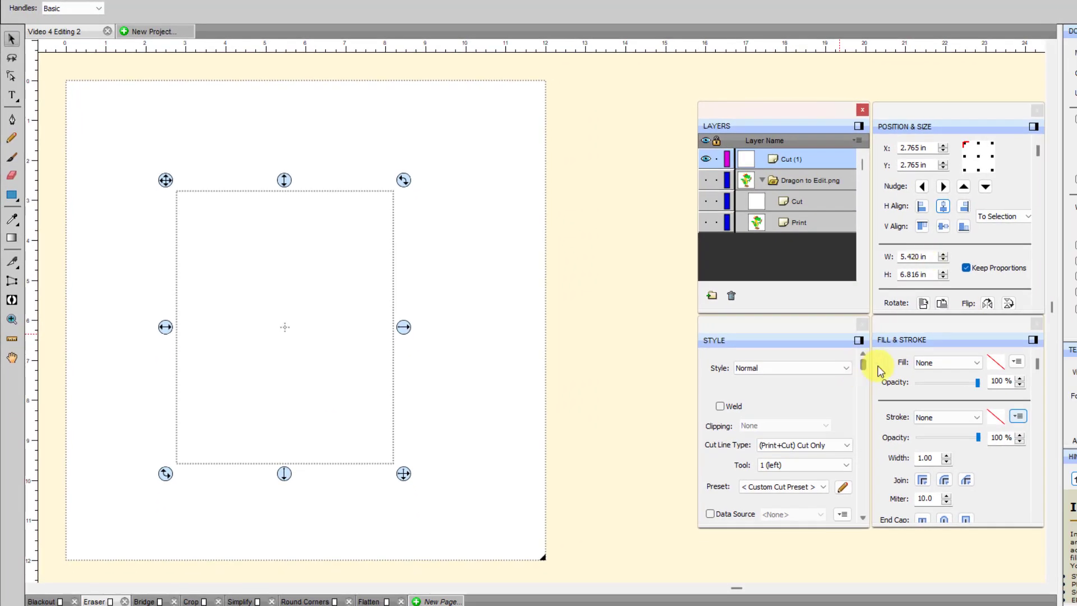
click(977, 419)
click(977, 418)
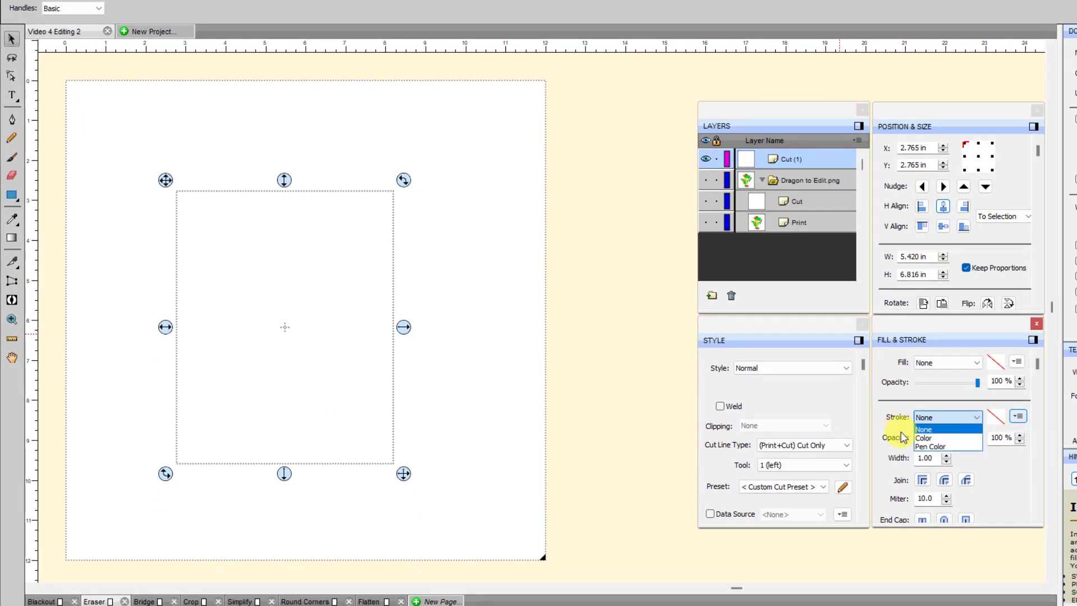
click(953, 445)
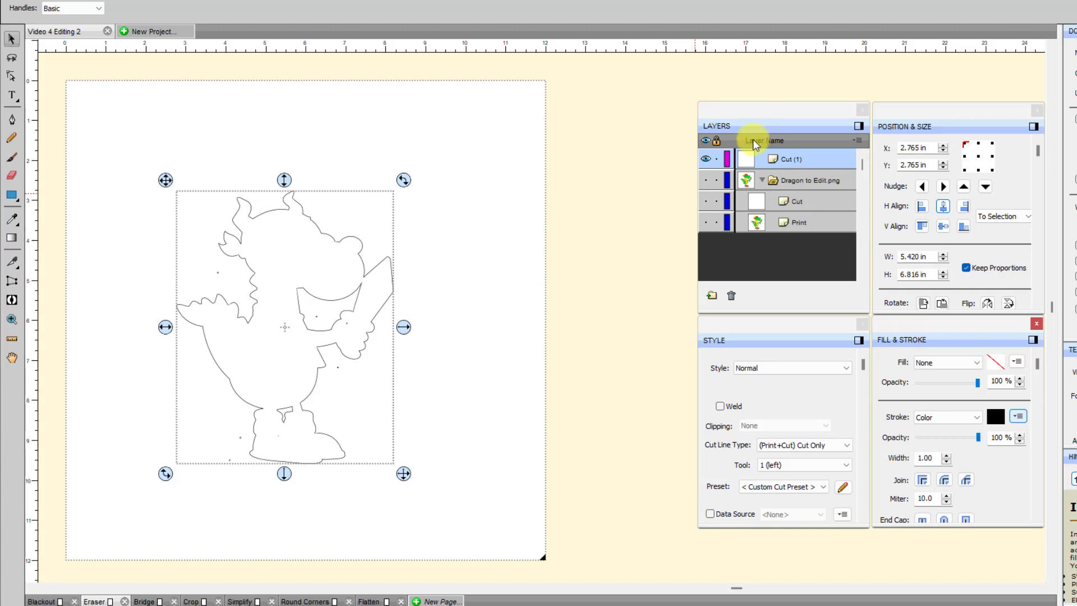
Erase the stray dots and the small shape between the dragon's legs with a 0.28 in circle eraser, and preview the cut lines.
click(12, 177)
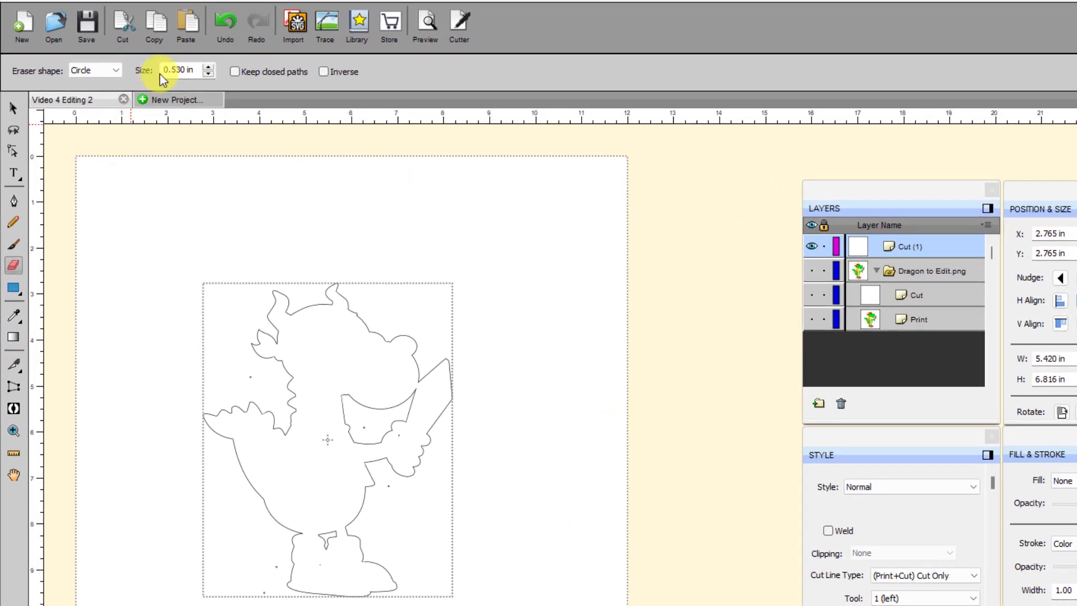
click(208, 74)
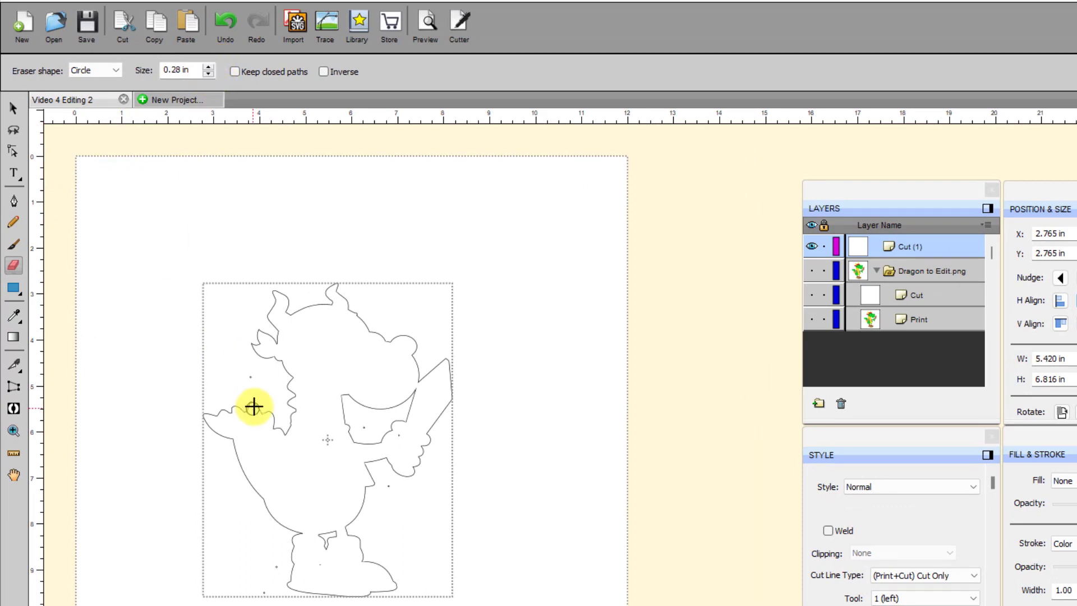
click(247, 389)
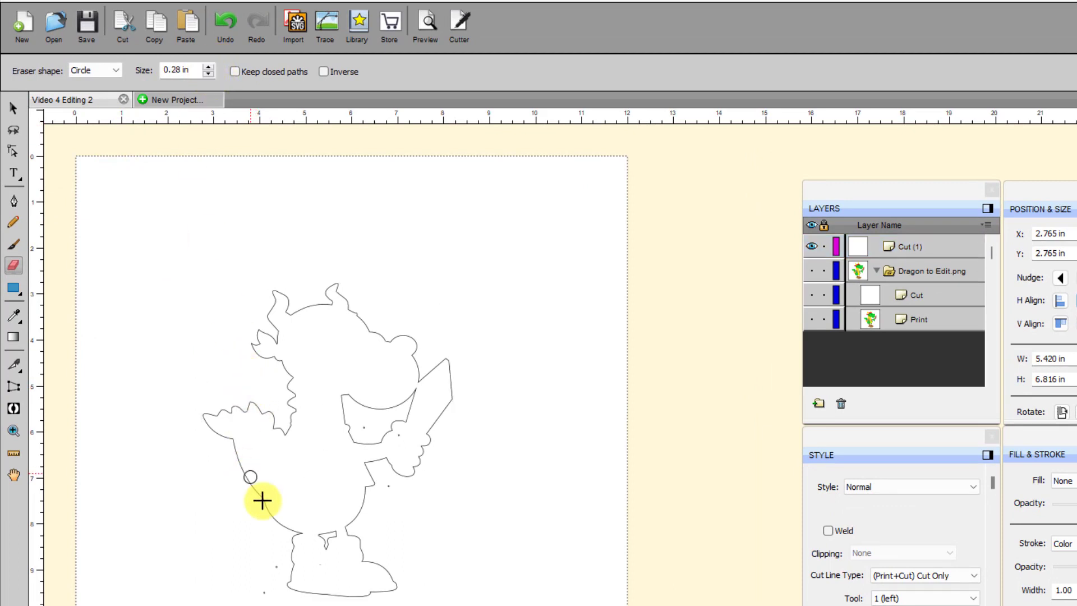
click(276, 569)
click(263, 591)
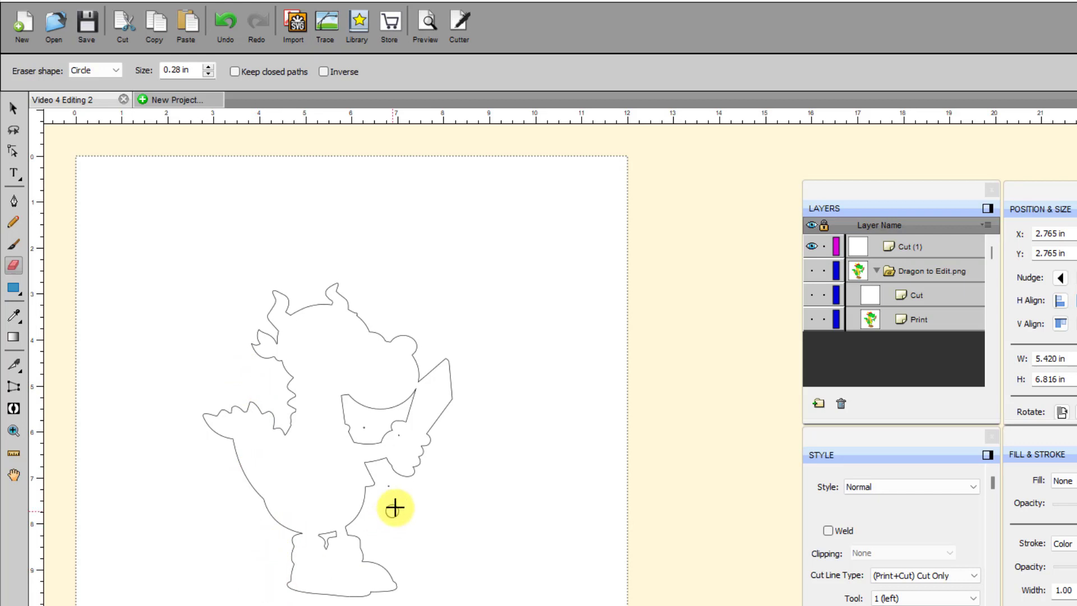
click(390, 485)
click(398, 436)
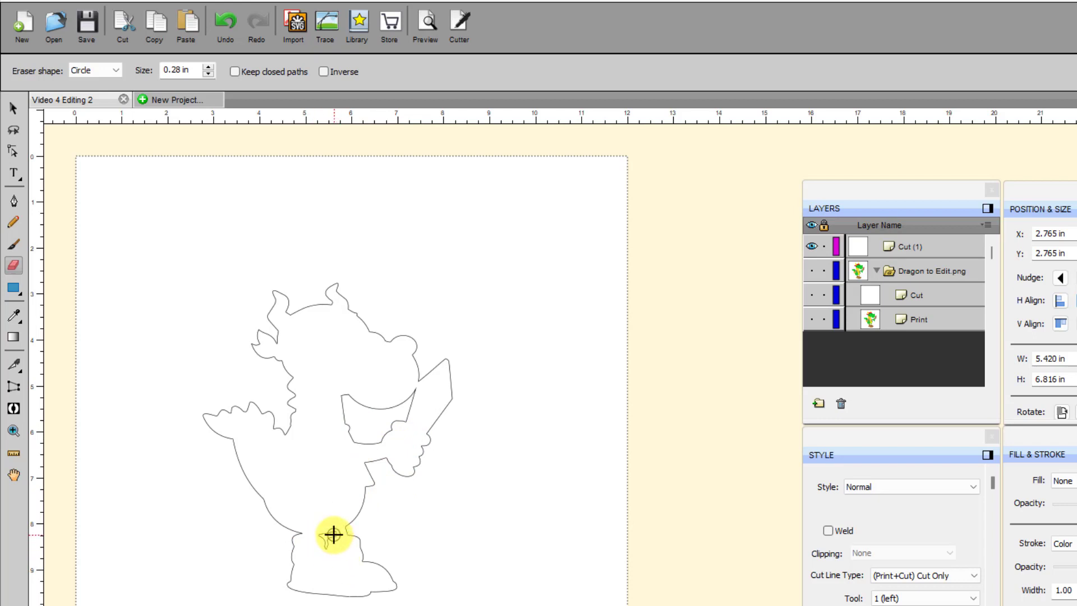
mouse_move(333, 534)
mouse_down()
mouse_move(324, 548)
mouse_move(327, 529)
mouse_move(331, 538)
mouse_up()
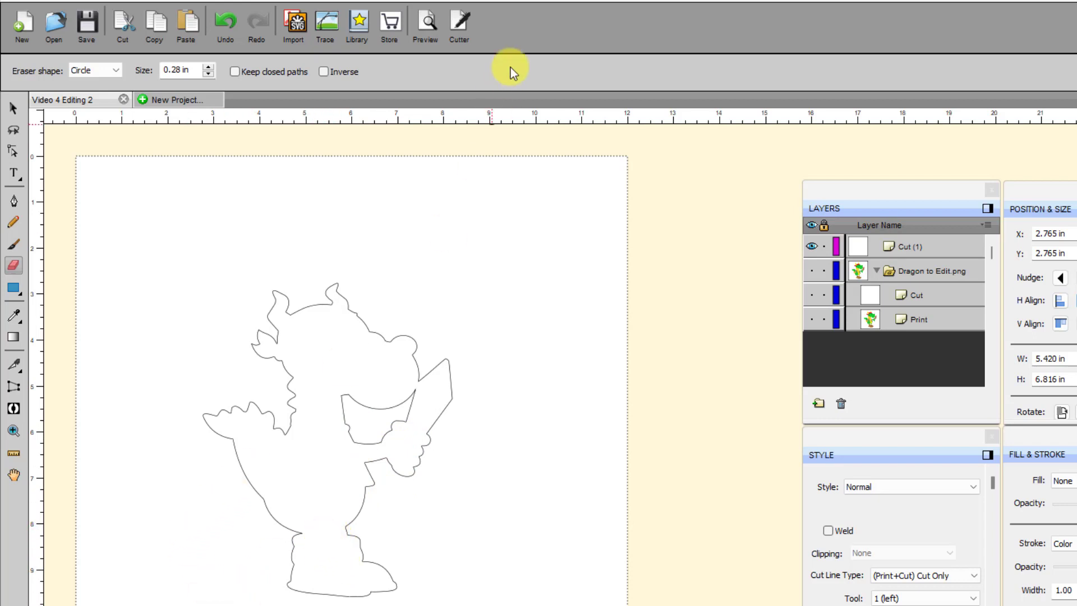
click(429, 19)
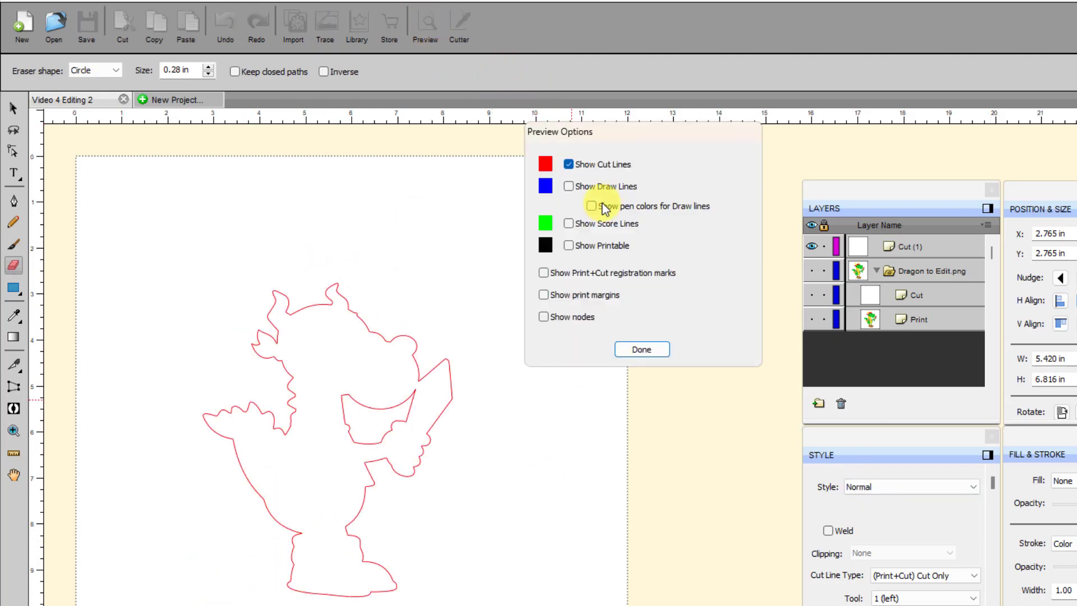
click(647, 351)
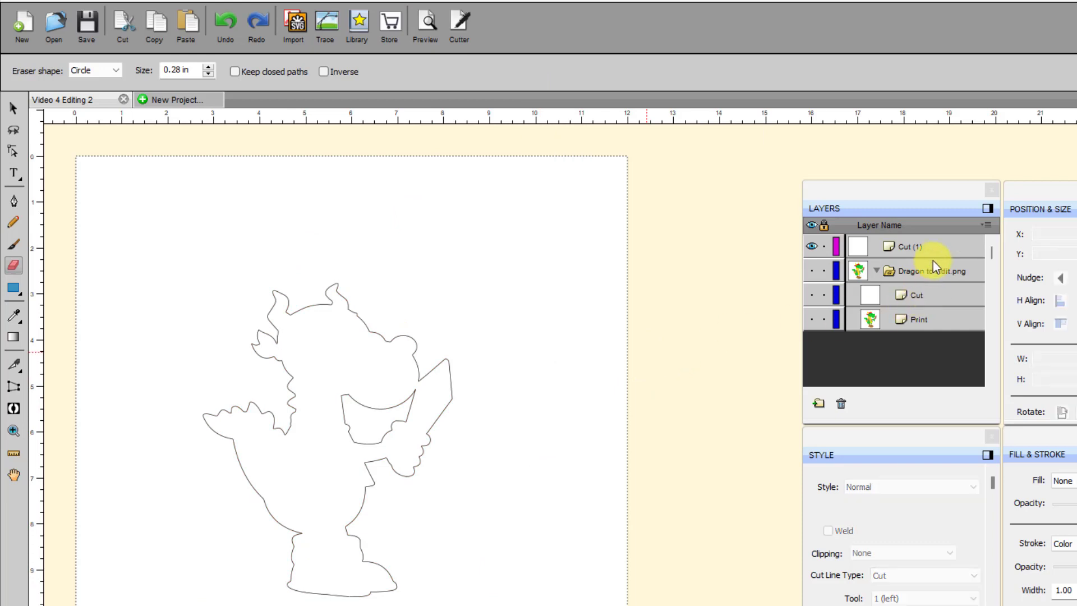
Show the Dragon to Edit.png group again and replace its original Cut layer with the cleaned Cut (1) layer.
click(812, 271)
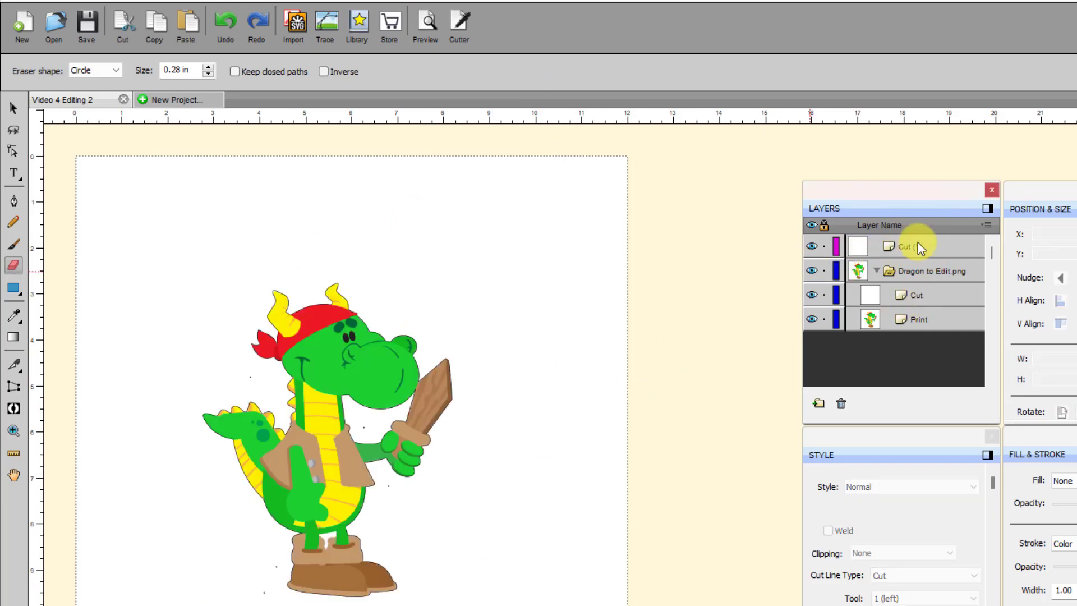
drag(917, 243, 937, 302)
click(908, 294)
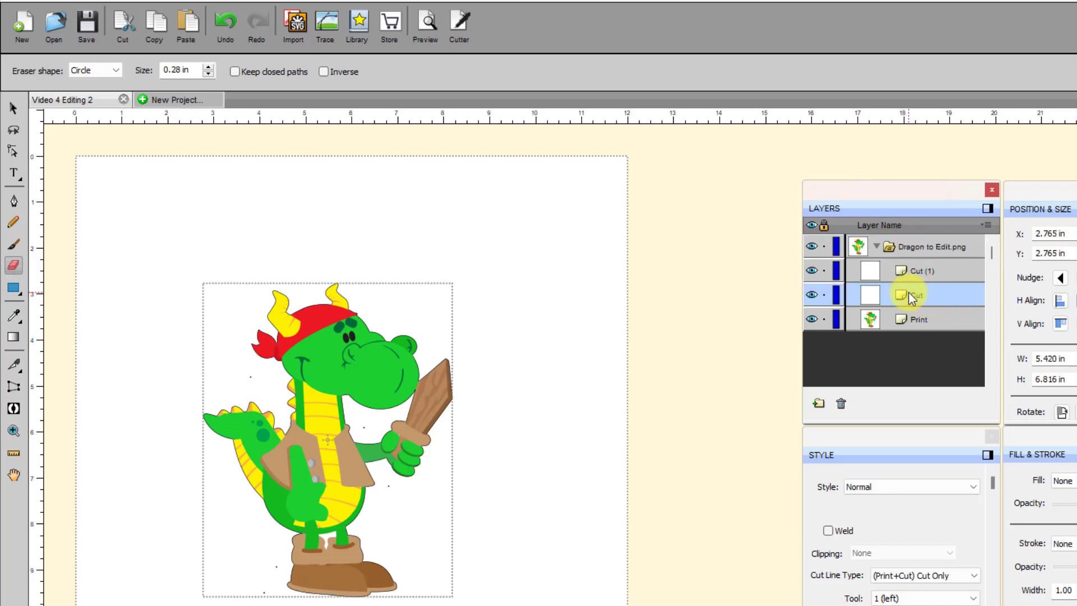
click(840, 402)
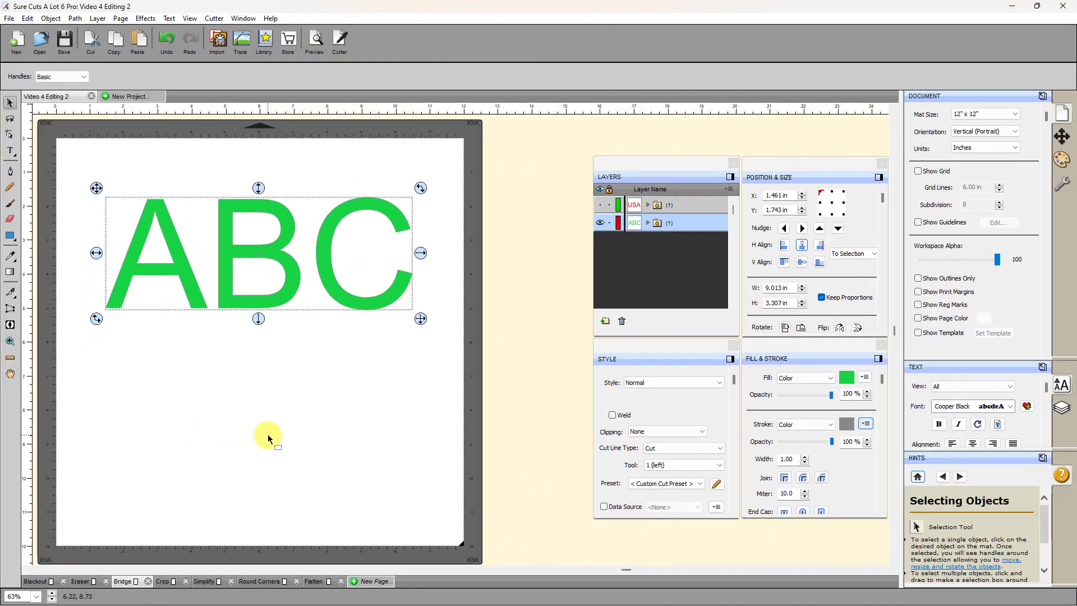
Draw test strokes with the Stencil Bridge tool in the blank area beside the letter A, setting the bridge size to 0.280 in.
click(238, 396)
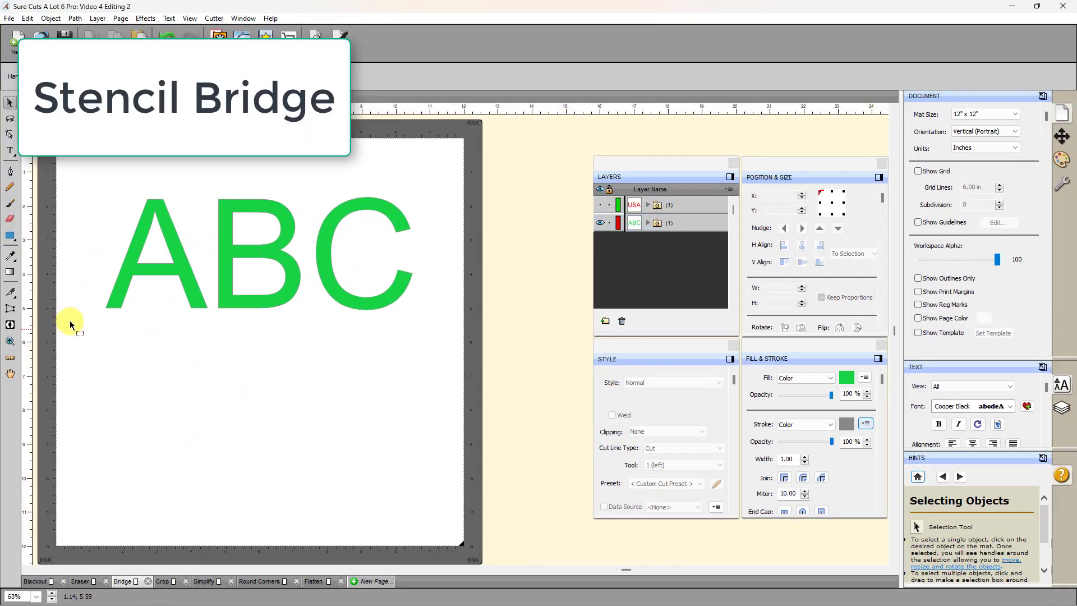
click(10, 325)
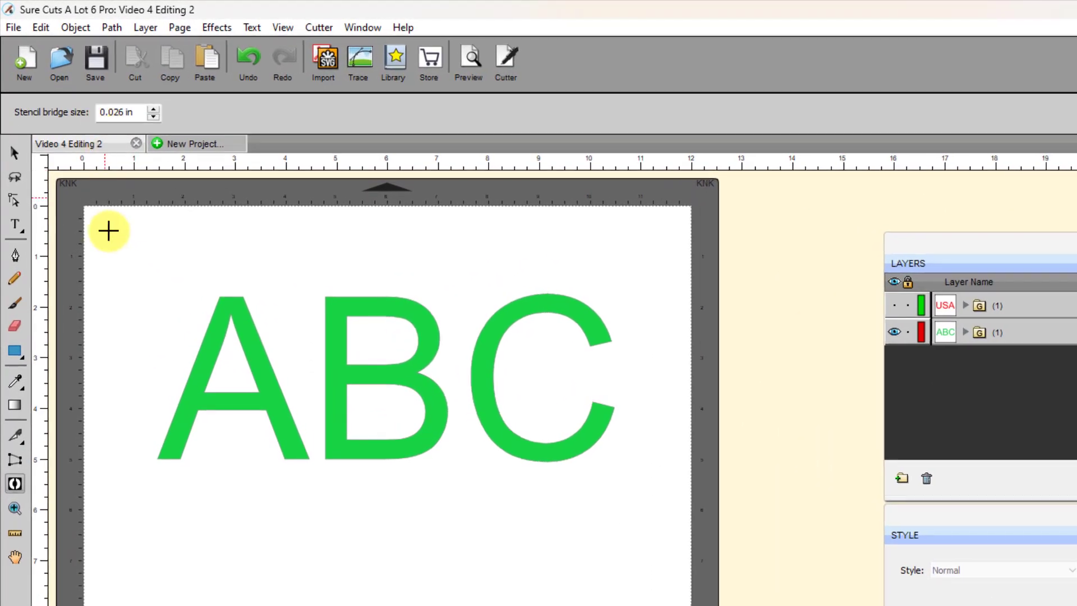
drag(75, 159, 91, 194)
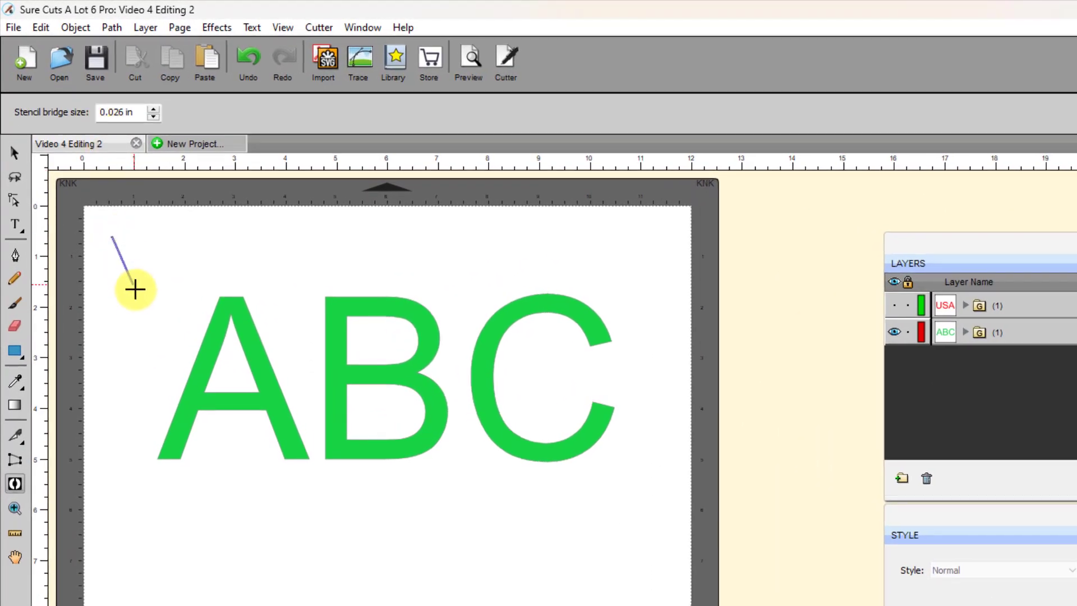
drag(135, 290, 137, 298)
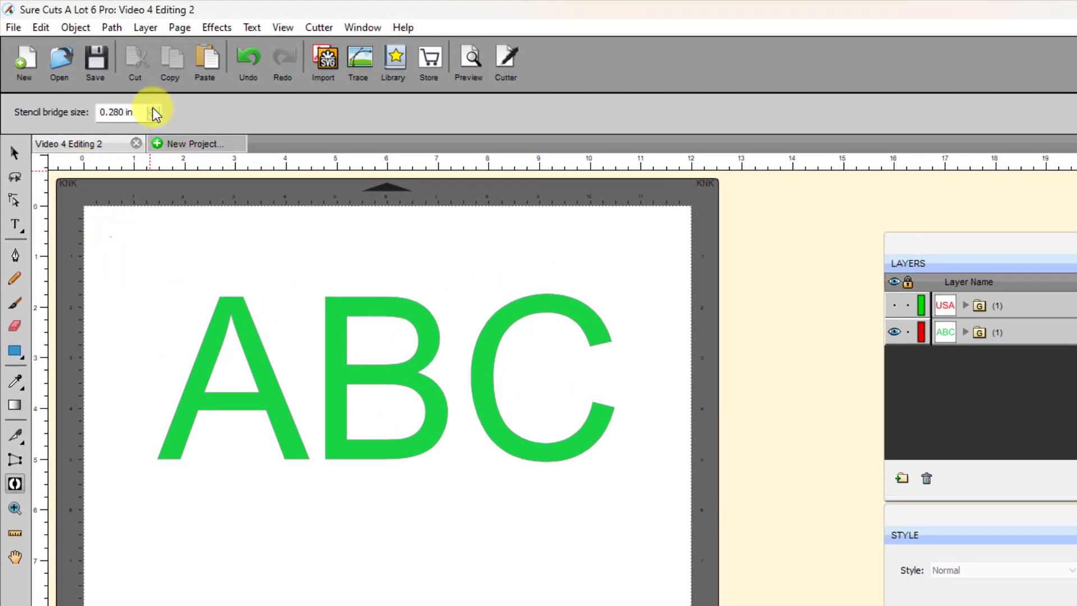
drag(129, 226, 133, 326)
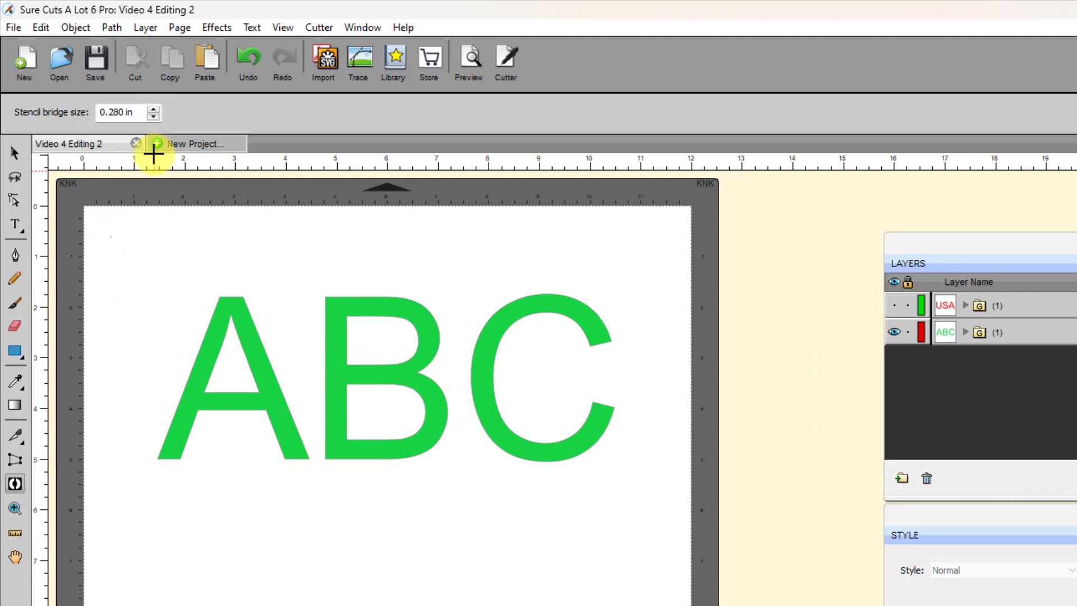
Set the stencil bridge size to 0.2 in and draw a test stroke in the blank area beside the letter A.
triple_click(146, 112)
text(0.2)
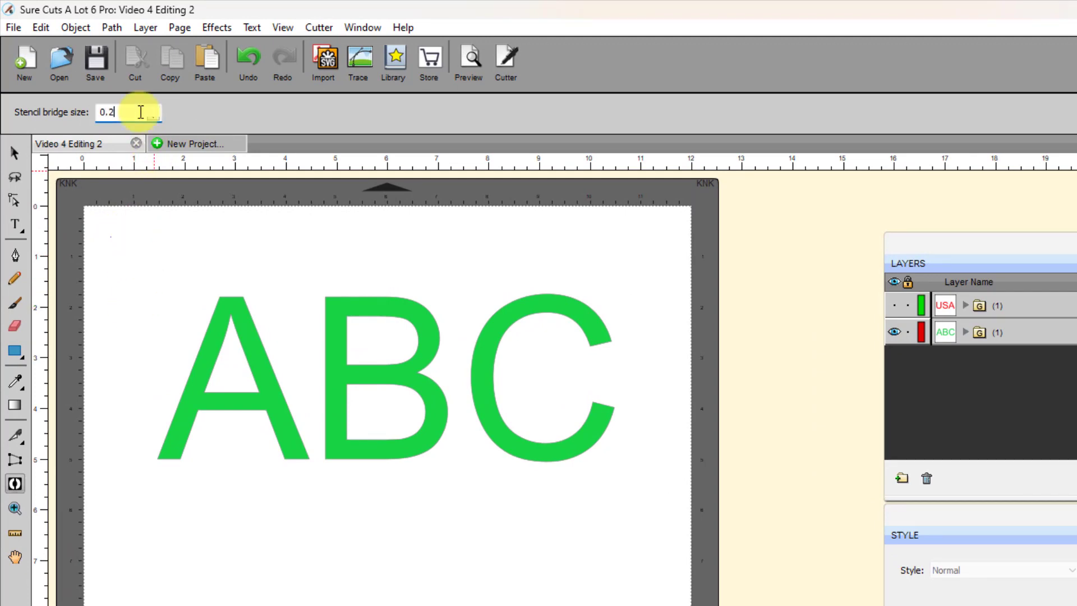
key(Return)
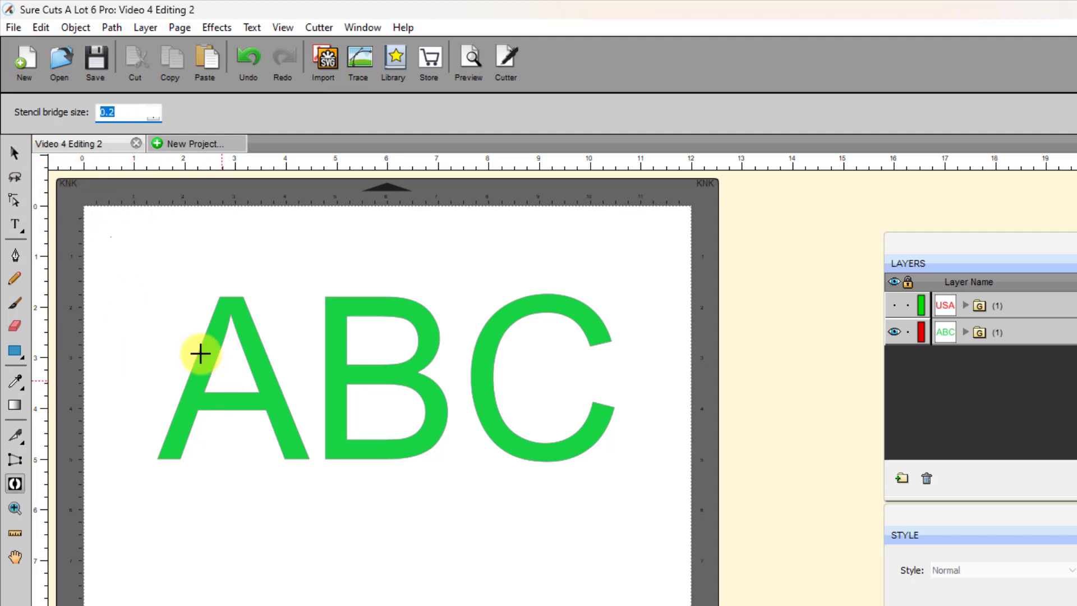
click(125, 251)
drag(125, 250, 120, 342)
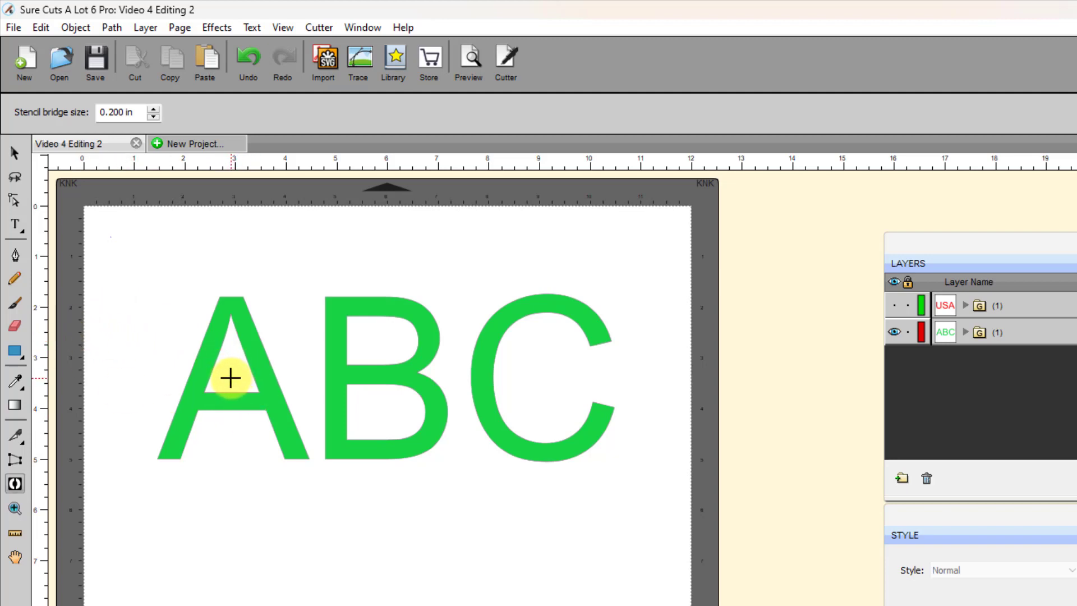
Cut vertical stencil bridges through the crossbar of the letter A and through the full height of the letter B.
drag(230, 378, 230, 441)
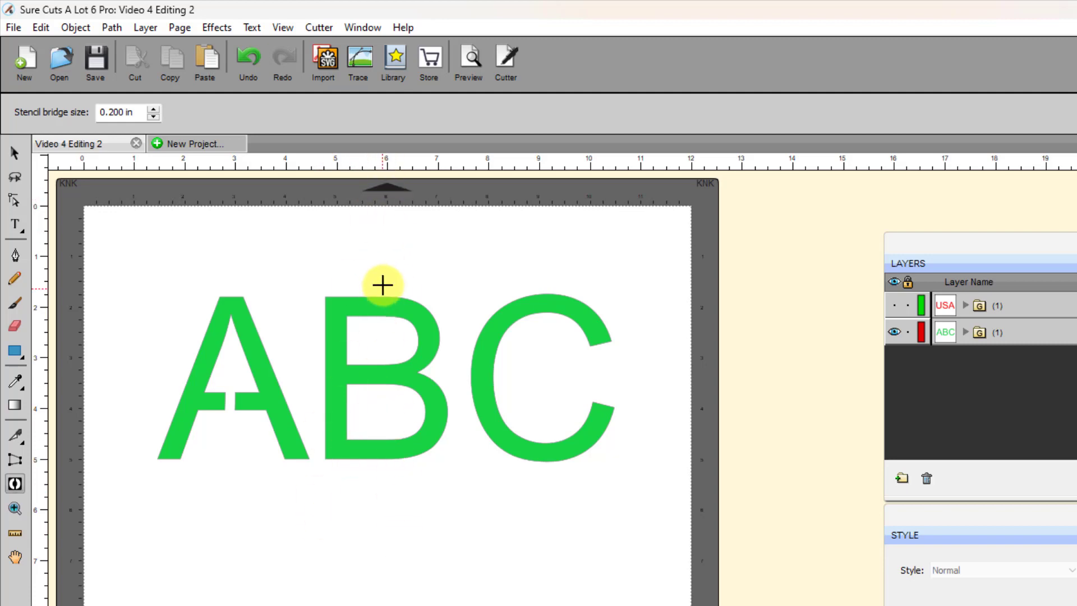
drag(377, 281, 366, 488)
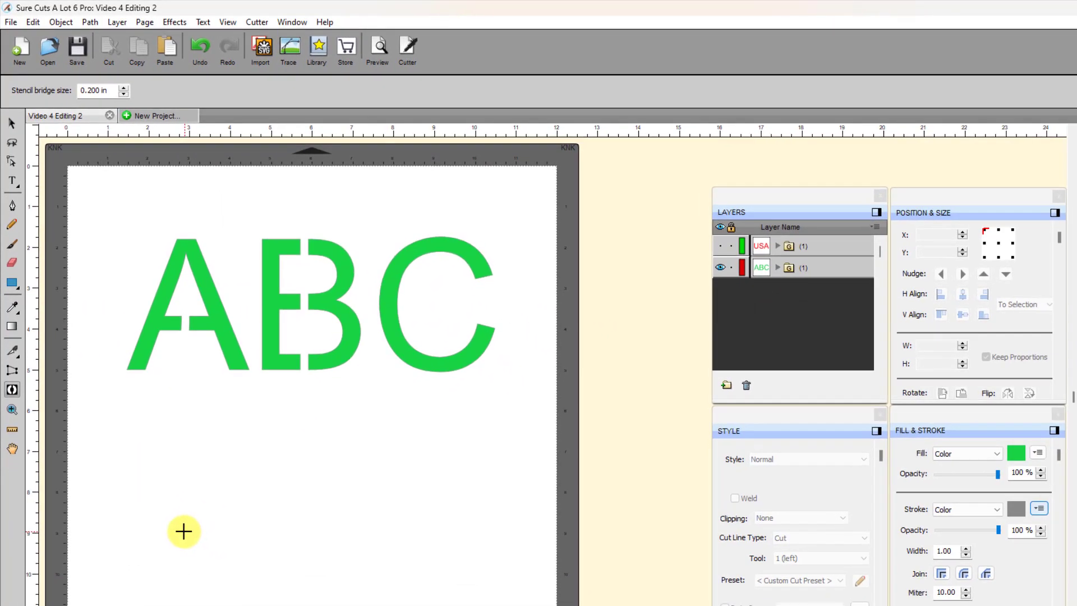
drag(184, 531, 191, 429)
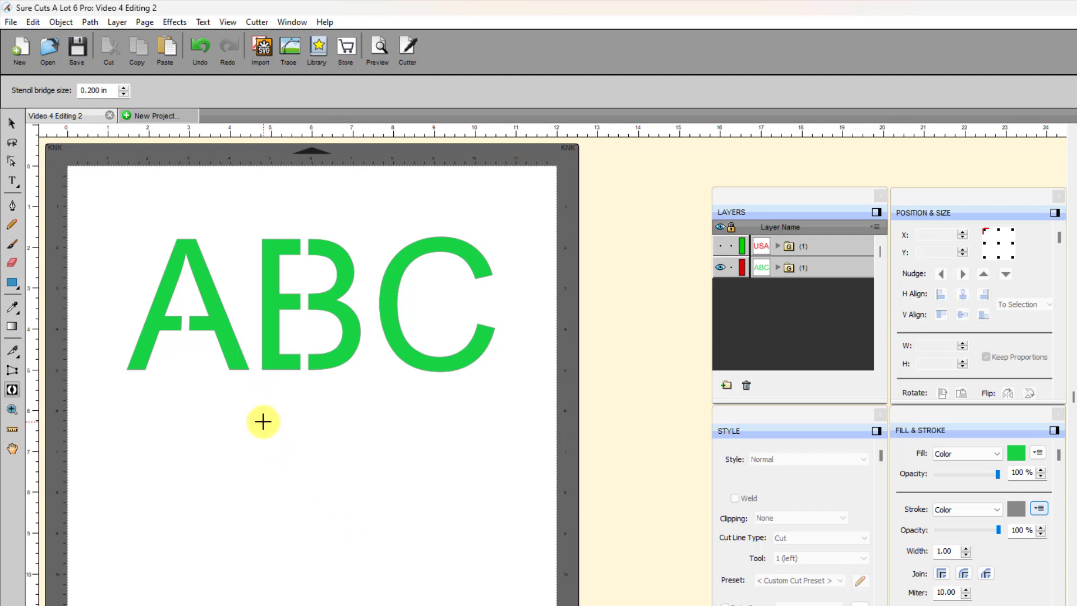
Show the USA layer and cut a horizontal stencil bridge of 0.026 in across the middle of all three USA letters.
click(721, 245)
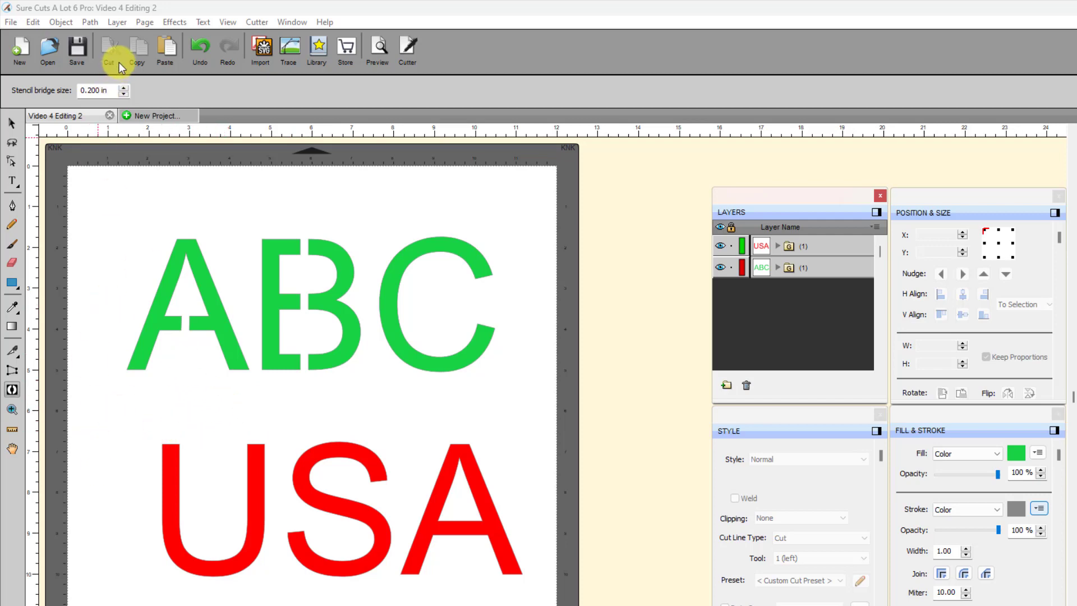
triple_click(113, 90)
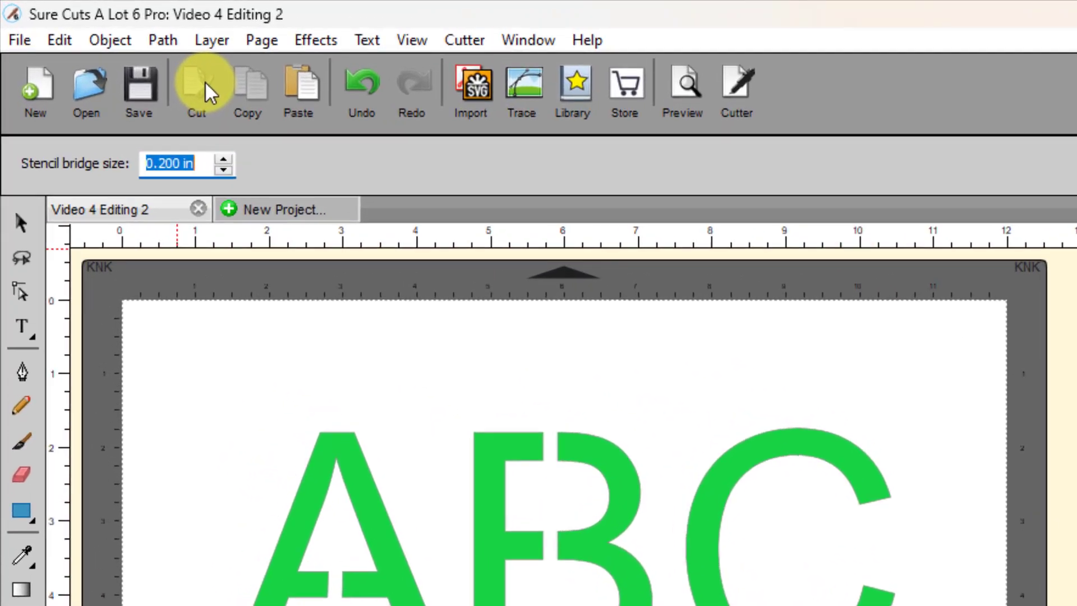
text(0.0)
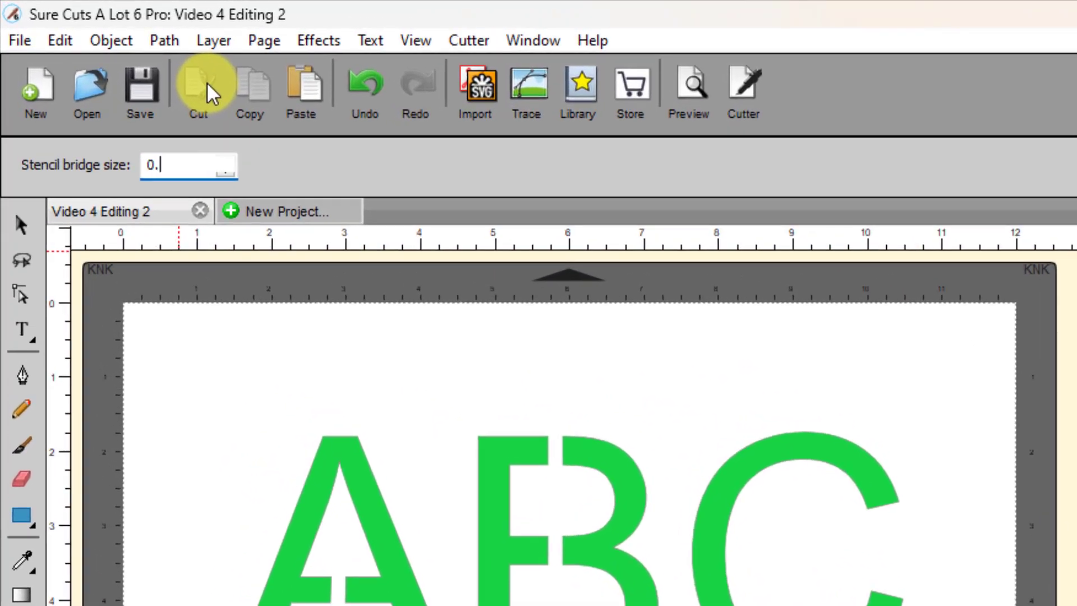
text(26)
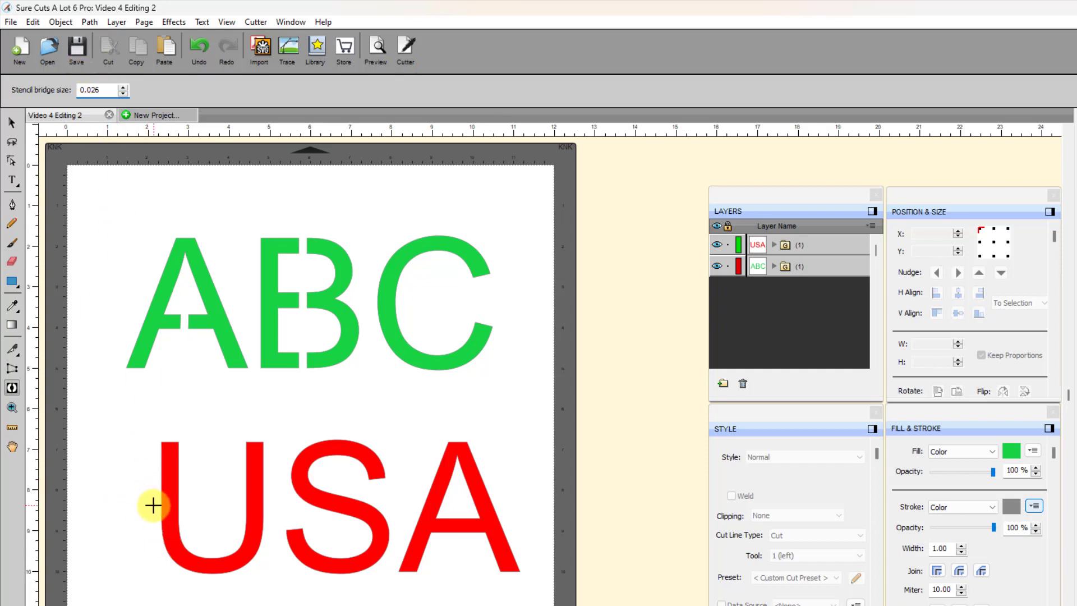
drag(154, 506, 511, 521)
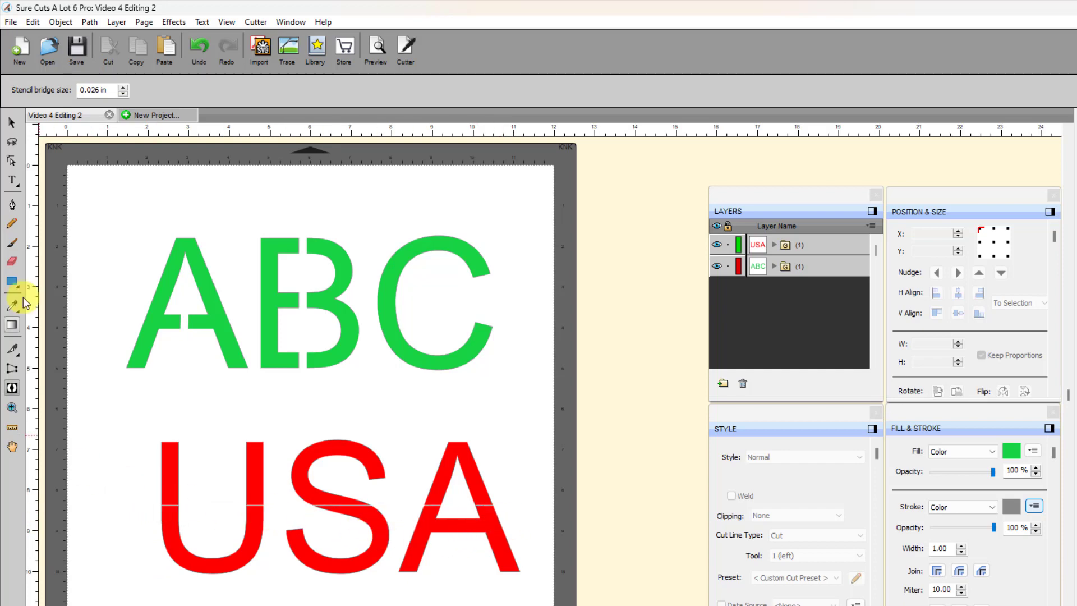
Break apart and ungroup the split USA lettering so its upper and lower halves can be selected separately.
click(16, 122)
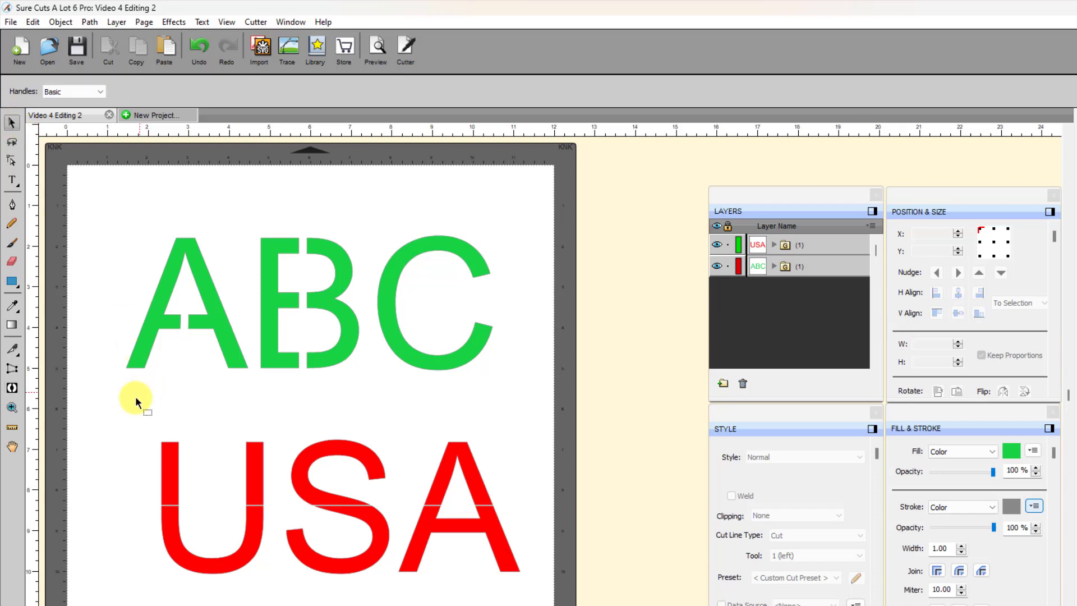
click(171, 457)
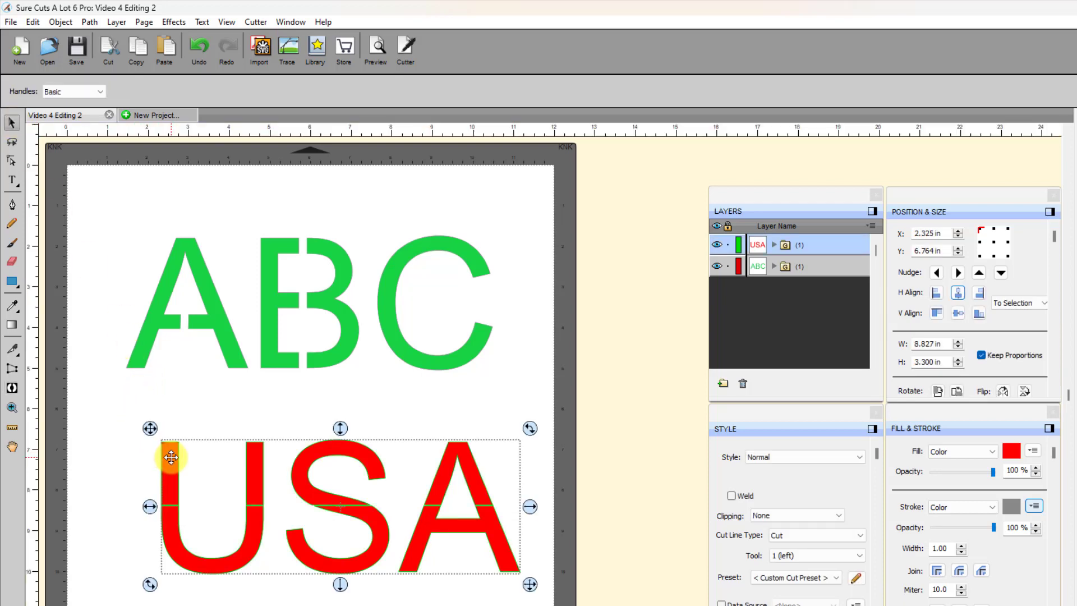
click(55, 23)
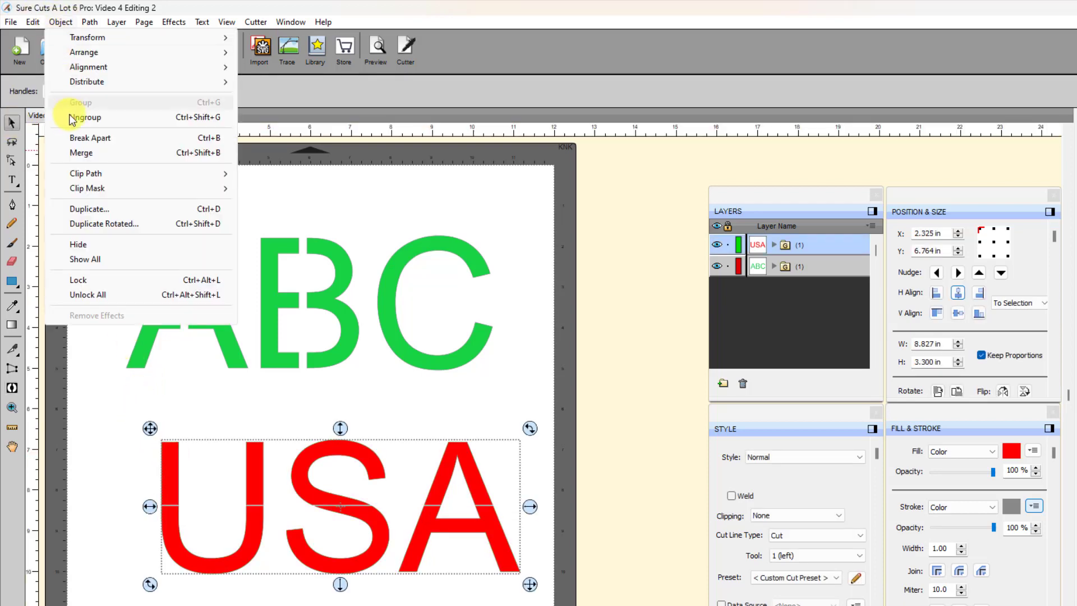
click(70, 137)
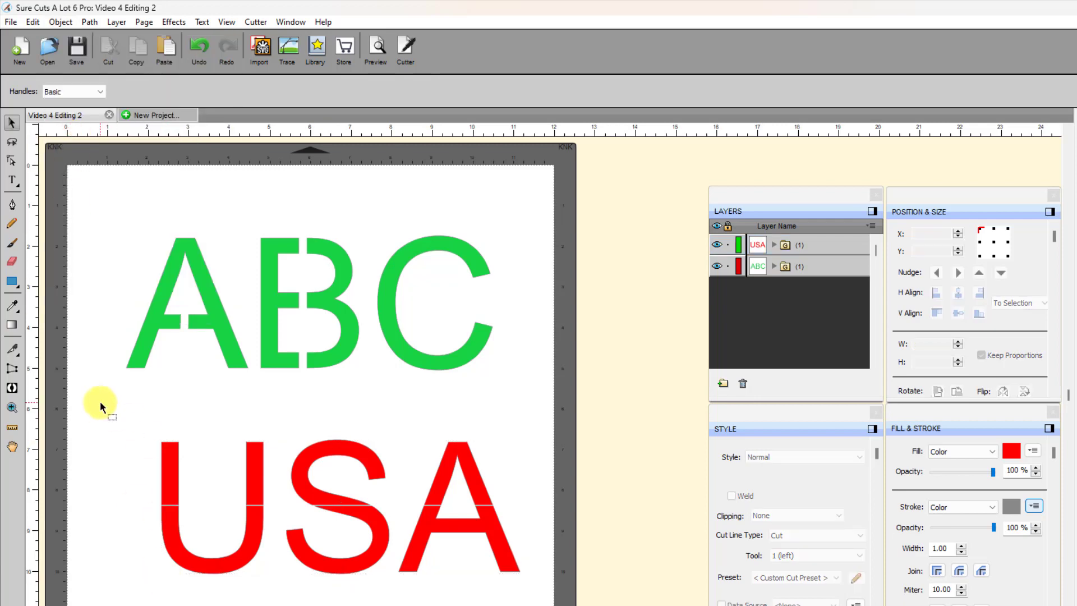
drag(121, 493, 553, 605)
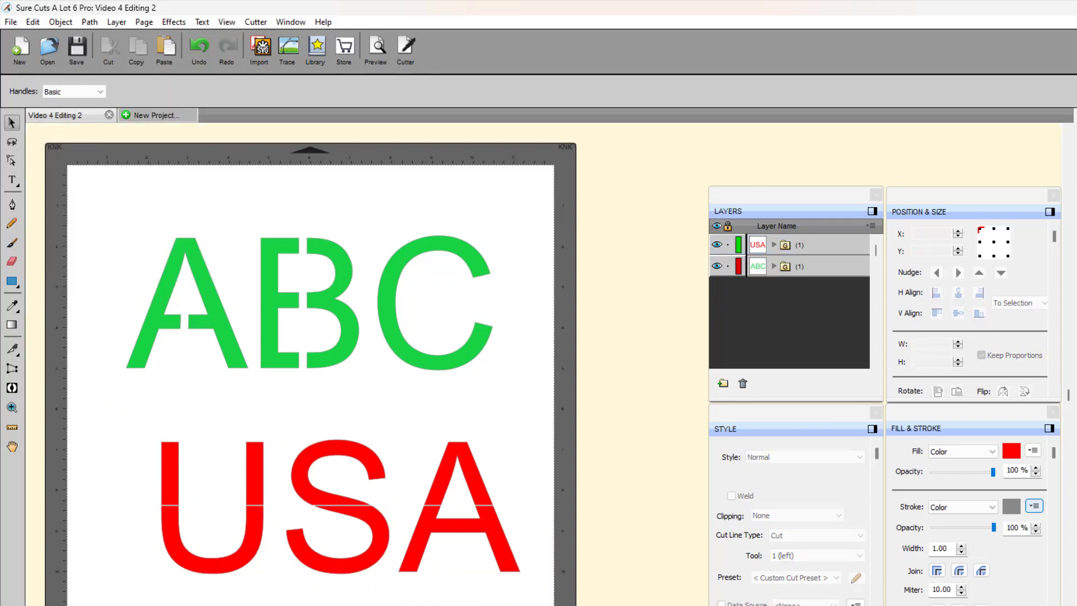
click(494, 542)
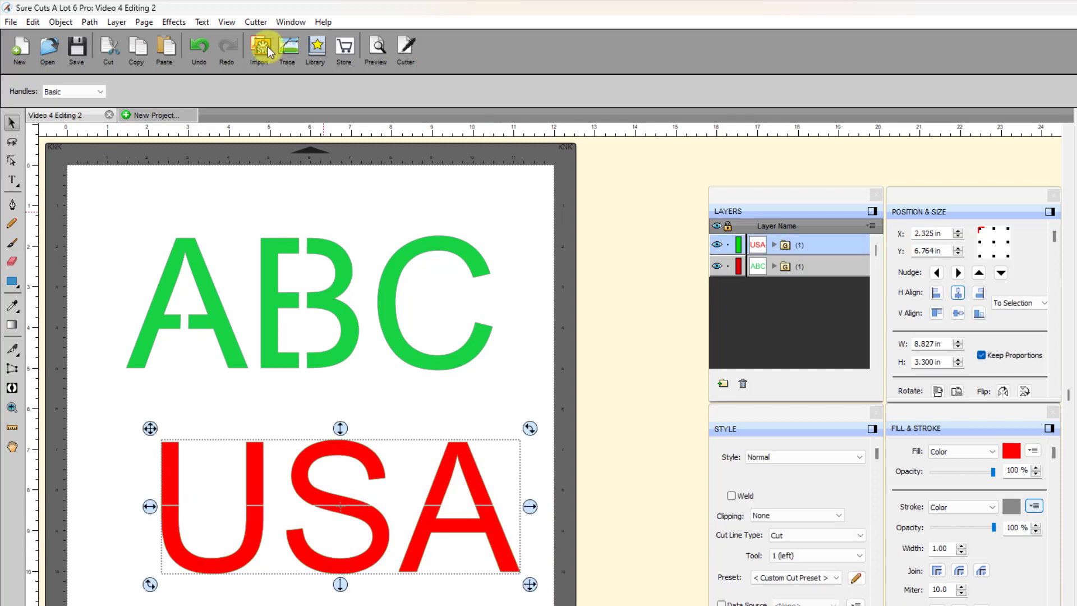
click(59, 22)
click(73, 119)
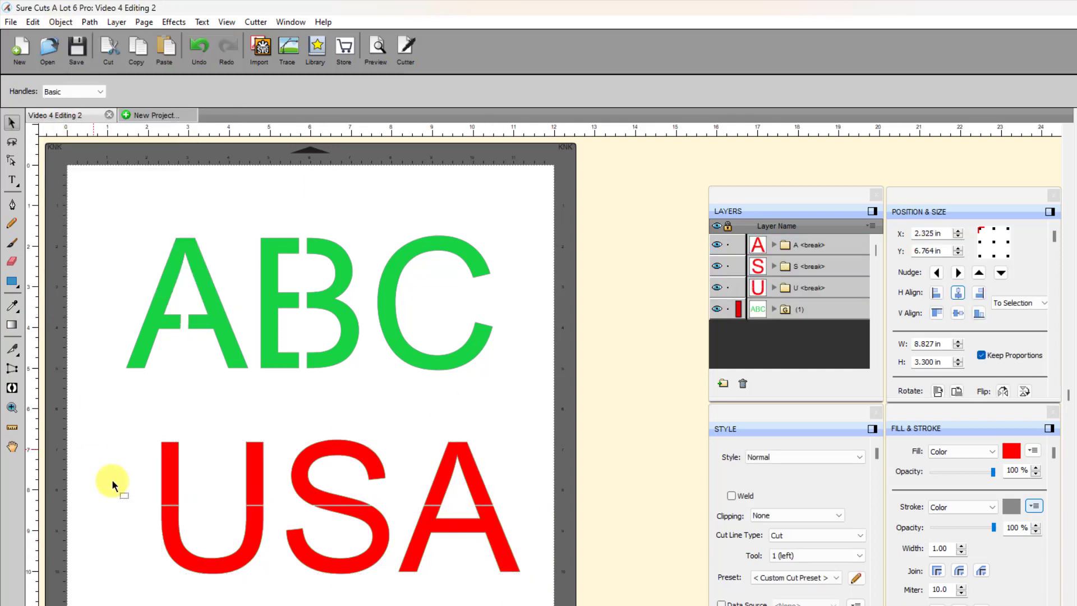
Select the lower halves of the U, S and A together and change their fill color to blue, 0000FF.
click(159, 539)
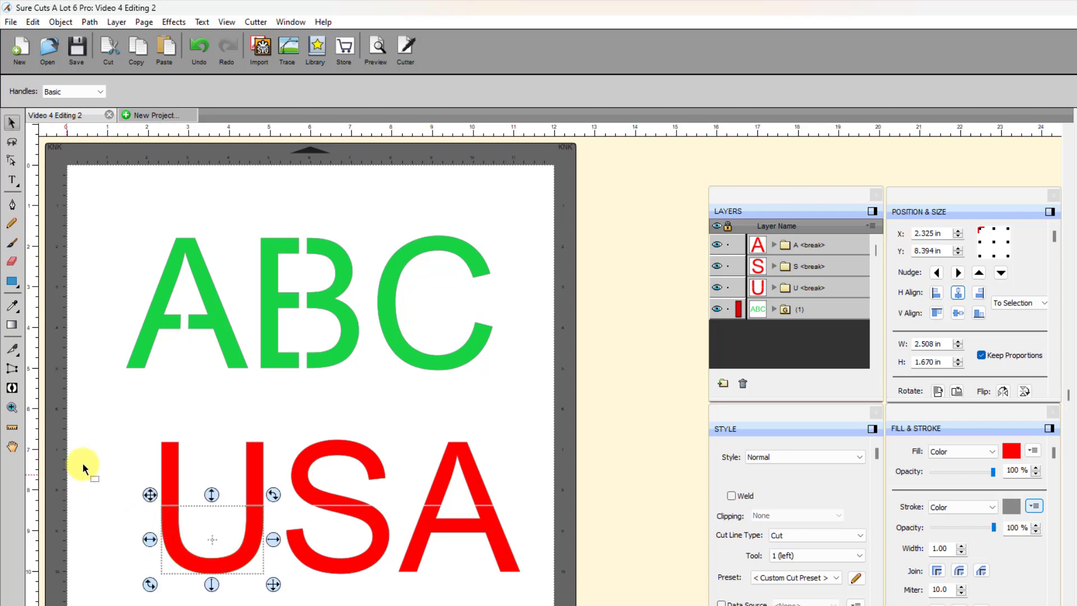
click(83, 482)
mouse_move(83, 482)
mouse_down()
mouse_move(372, 584)
mouse_move(611, 602)
mouse_up()
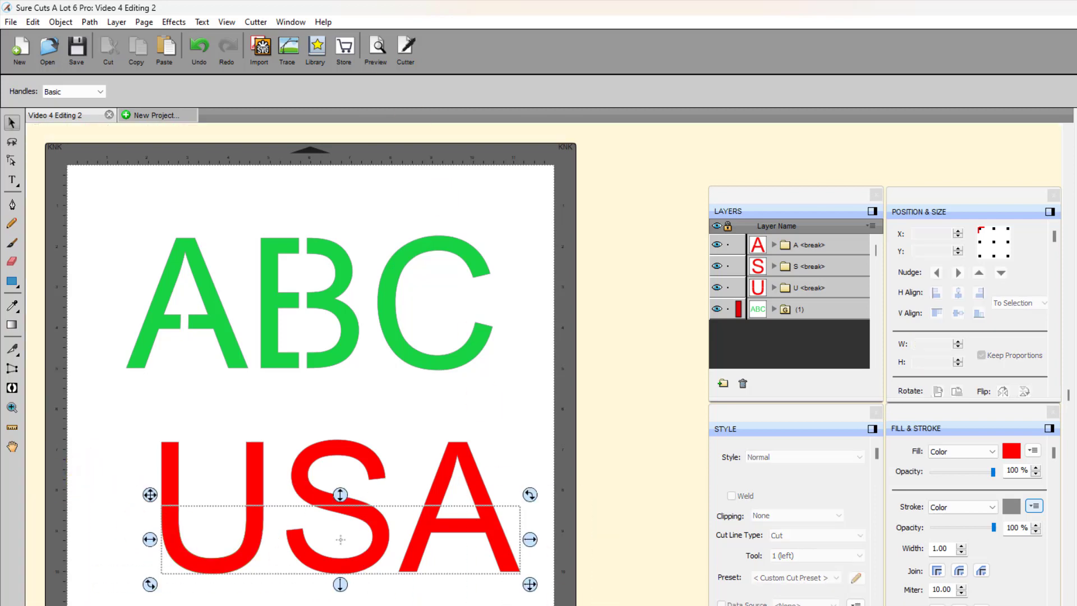
click(991, 454)
click(946, 472)
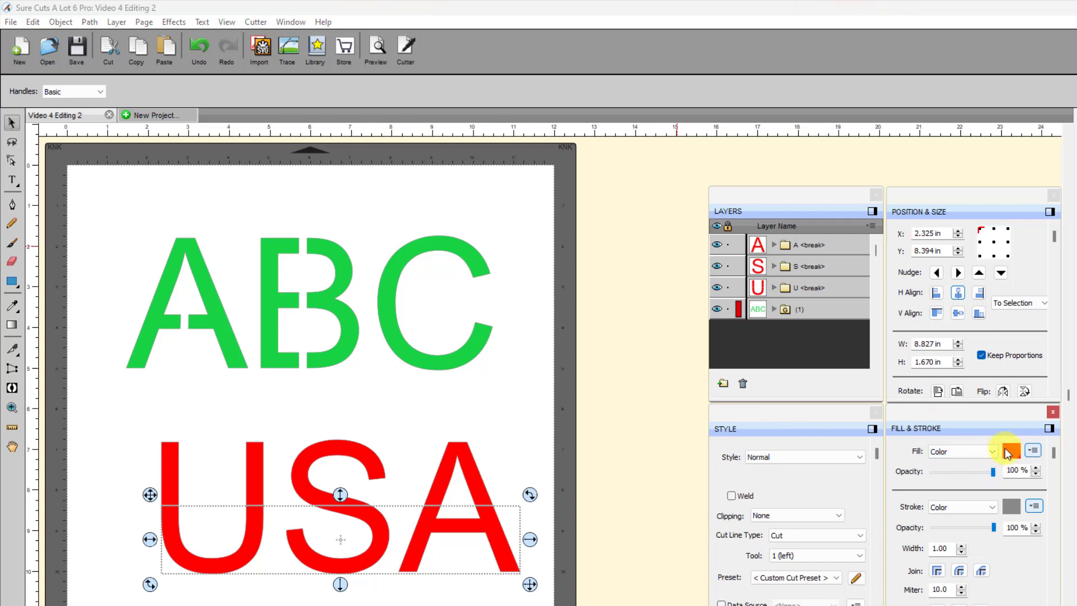
click(1012, 450)
click(651, 272)
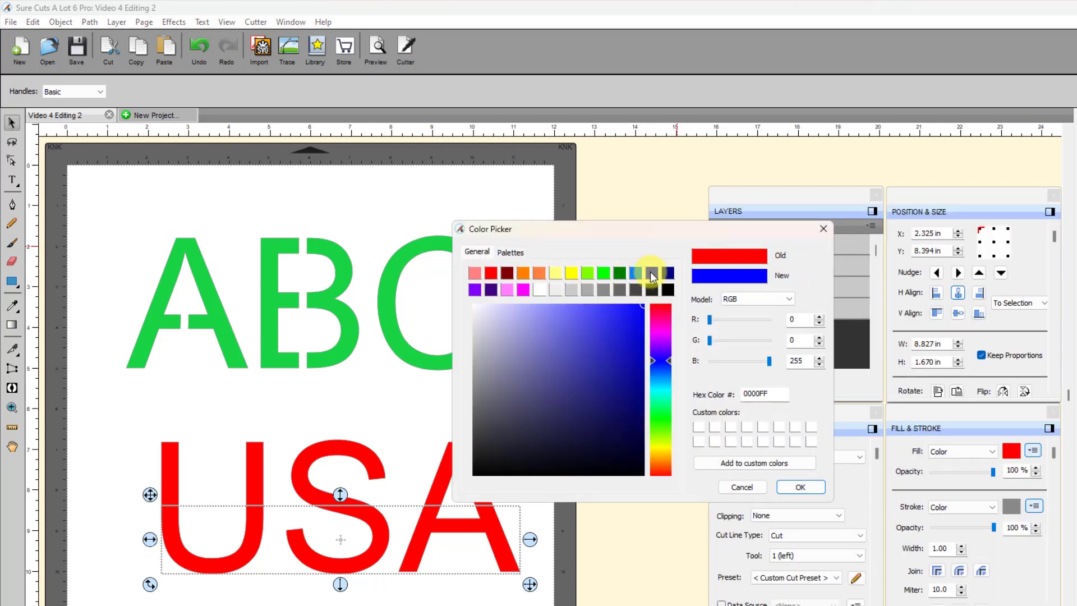
click(811, 488)
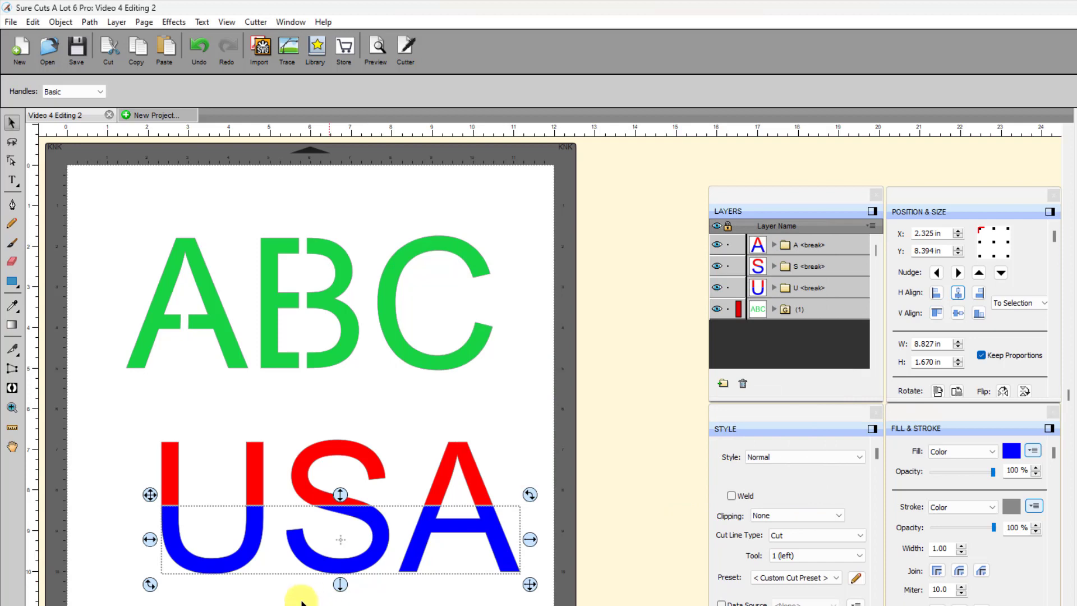
click(213, 564)
click(296, 605)
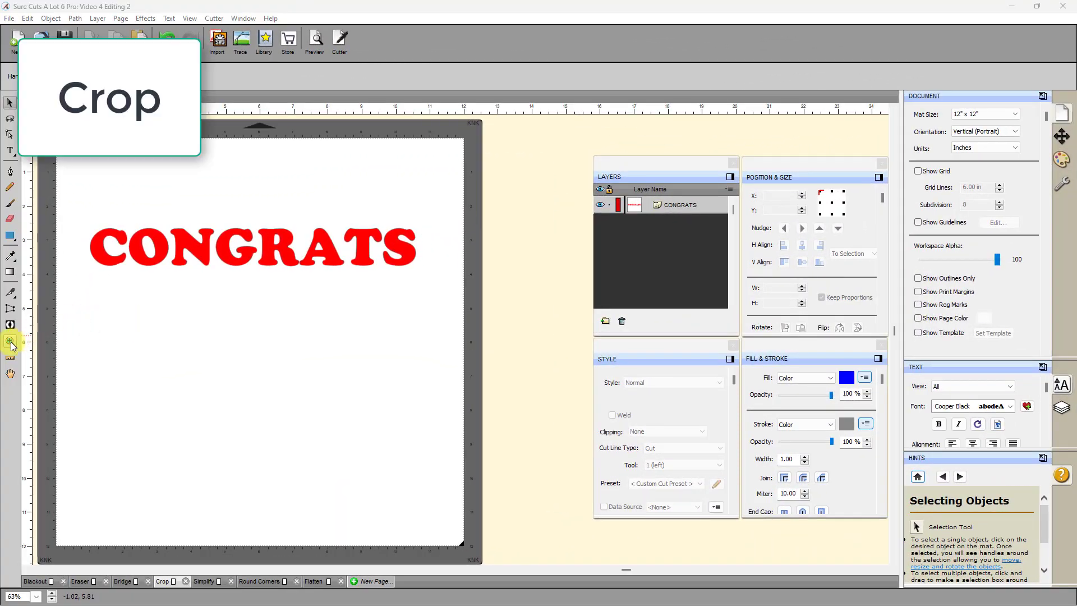
Zoom in on the CONGRATS lettering and dock the floating Layers, Style, Position & Size and Fill & Stroke panels.
click(10, 340)
drag(70, 210, 438, 308)
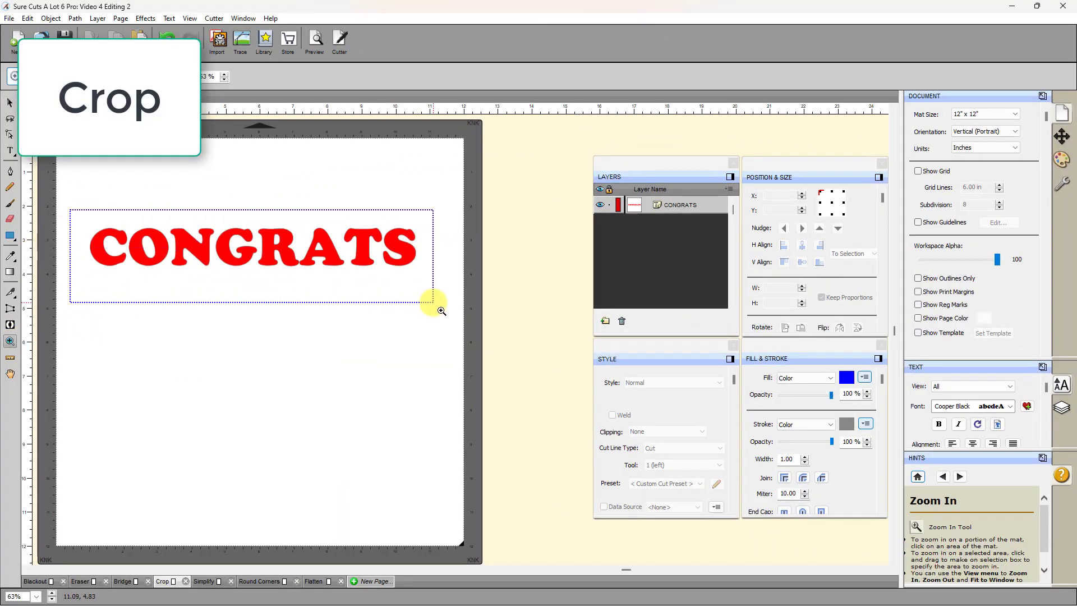
click(733, 163)
click(732, 344)
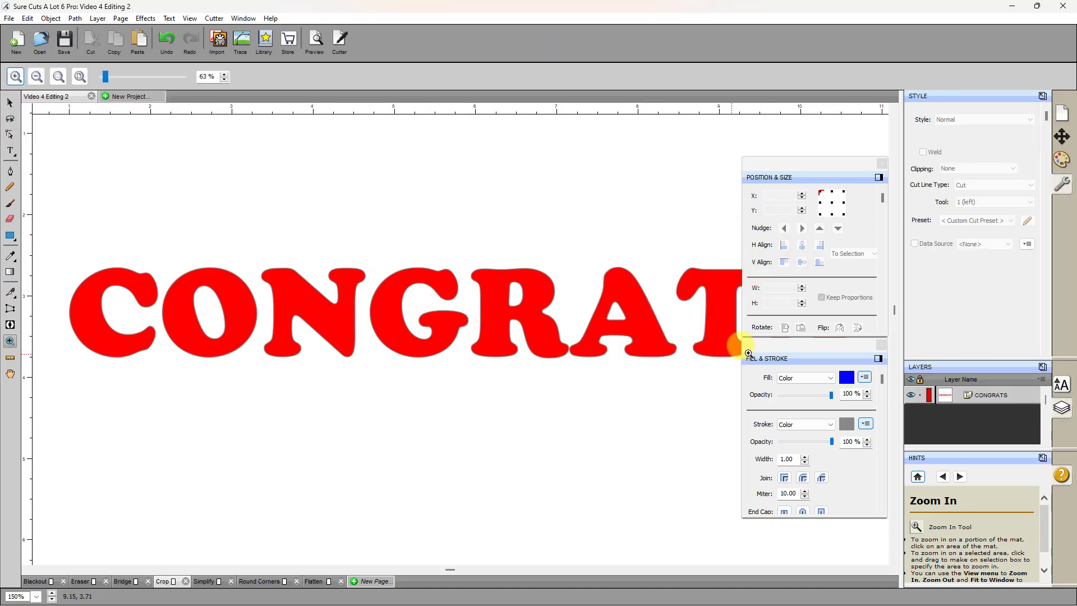
click(879, 177)
click(878, 358)
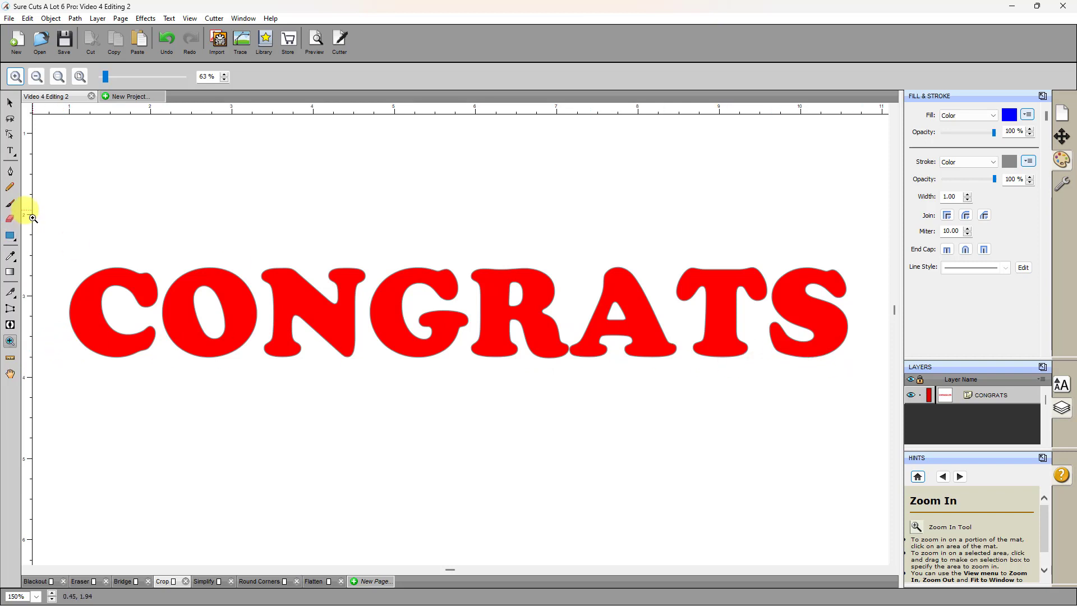
Crop the selected CONGRATS lettering with the Crop tool and Crop Selection Only, trimming the rounded bottom edges of the letters straight.
click(13, 292)
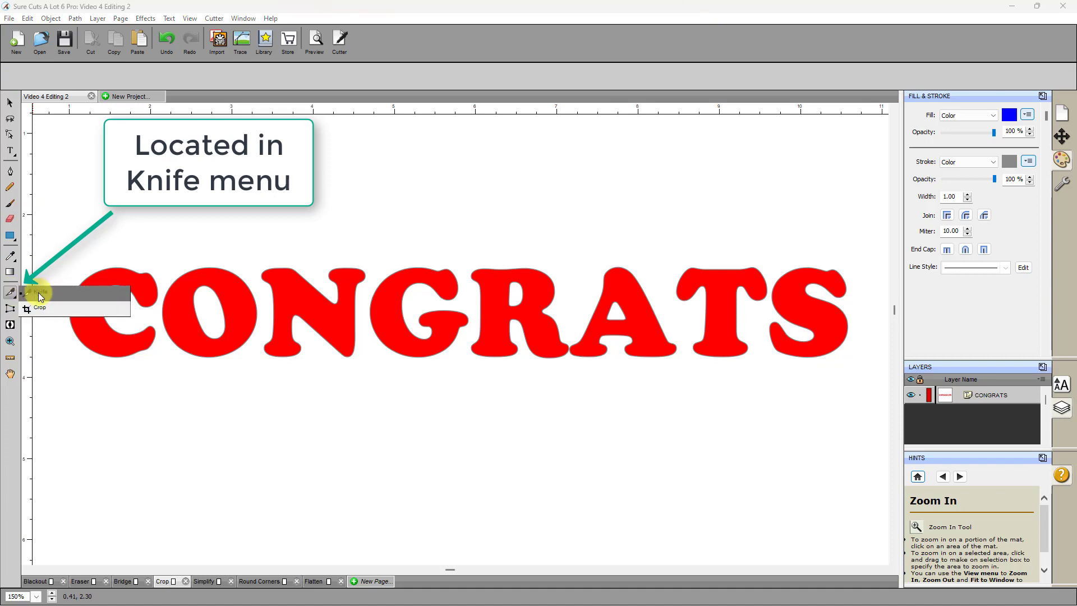
click(36, 308)
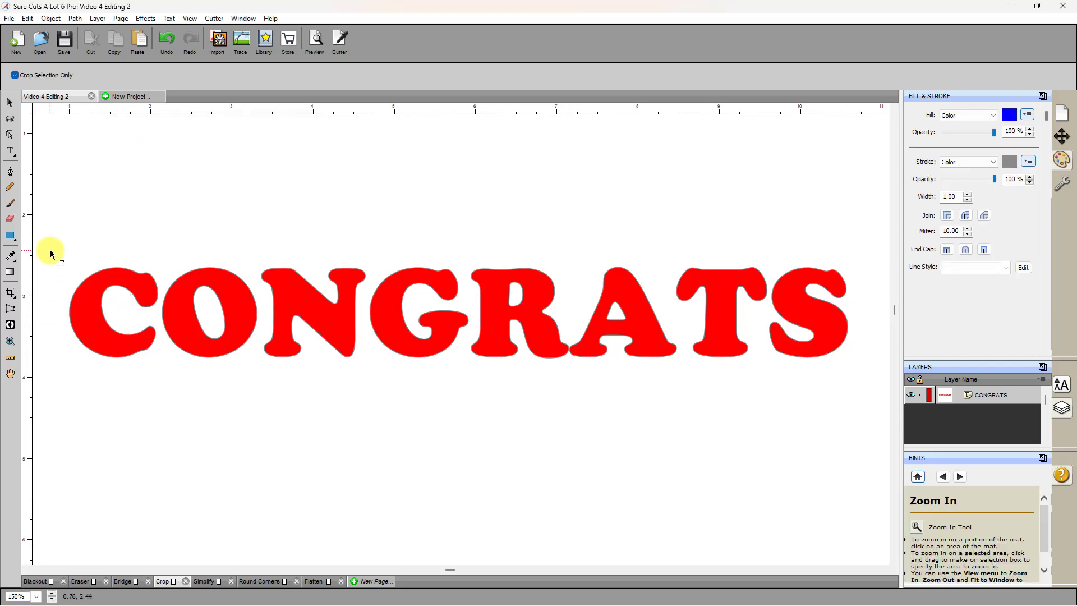
click(10, 102)
click(296, 310)
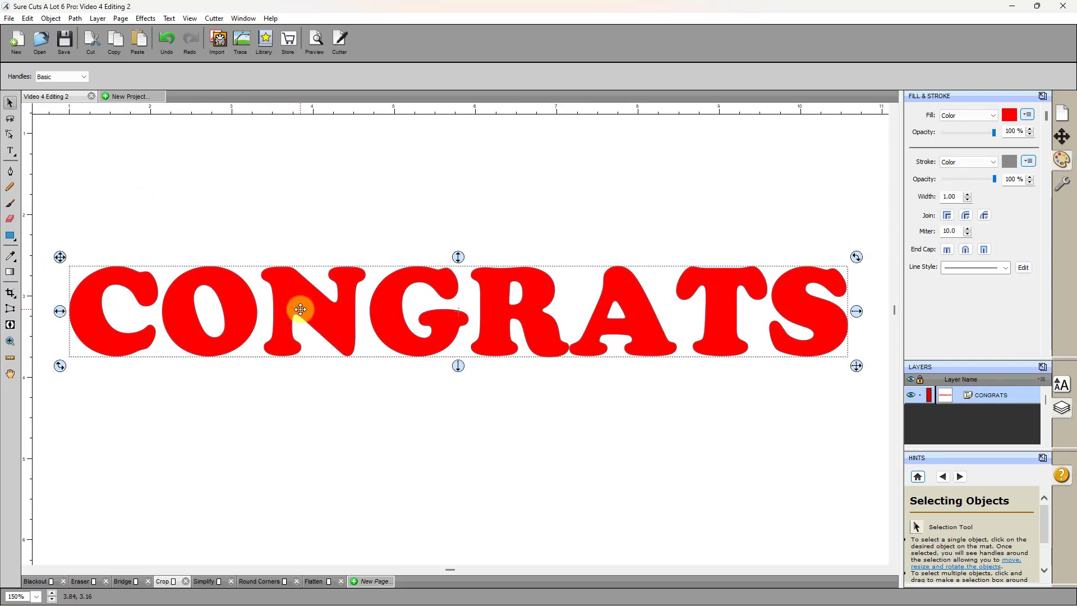
click(17, 291)
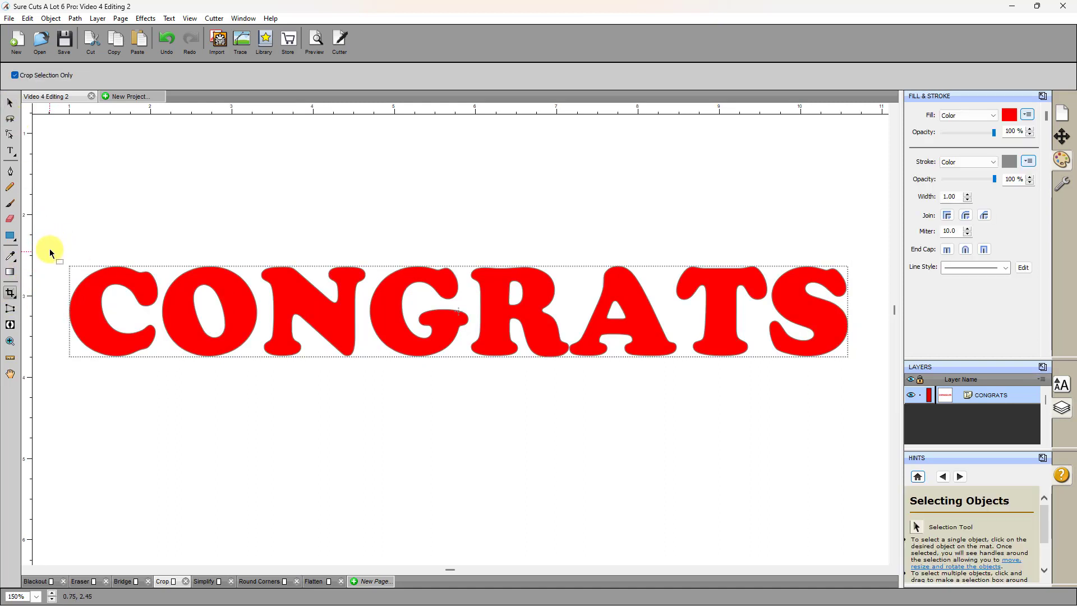
drag(49, 241, 861, 353)
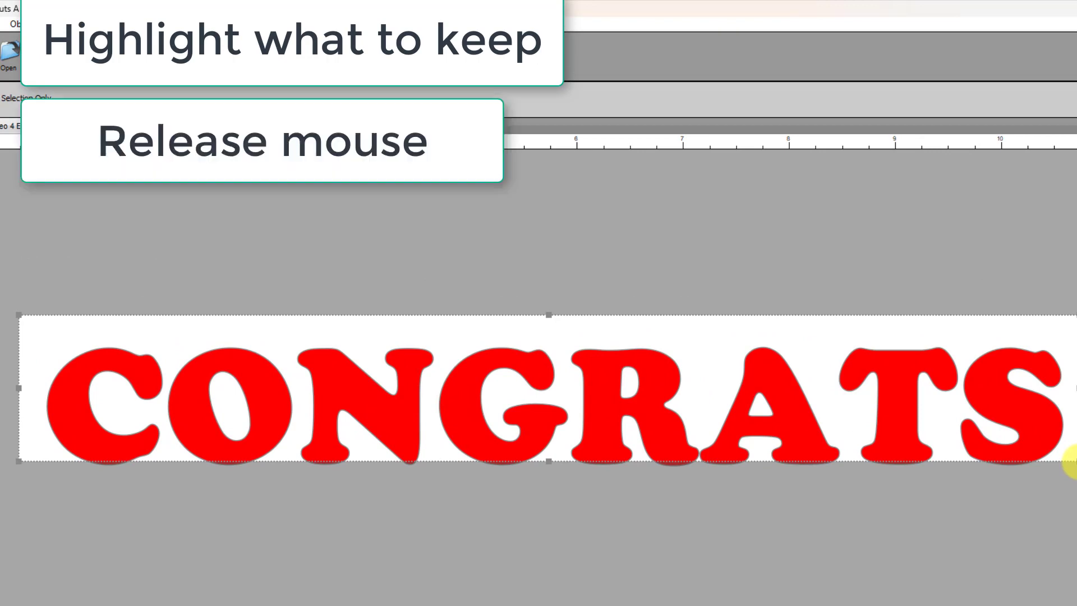
key(Return)
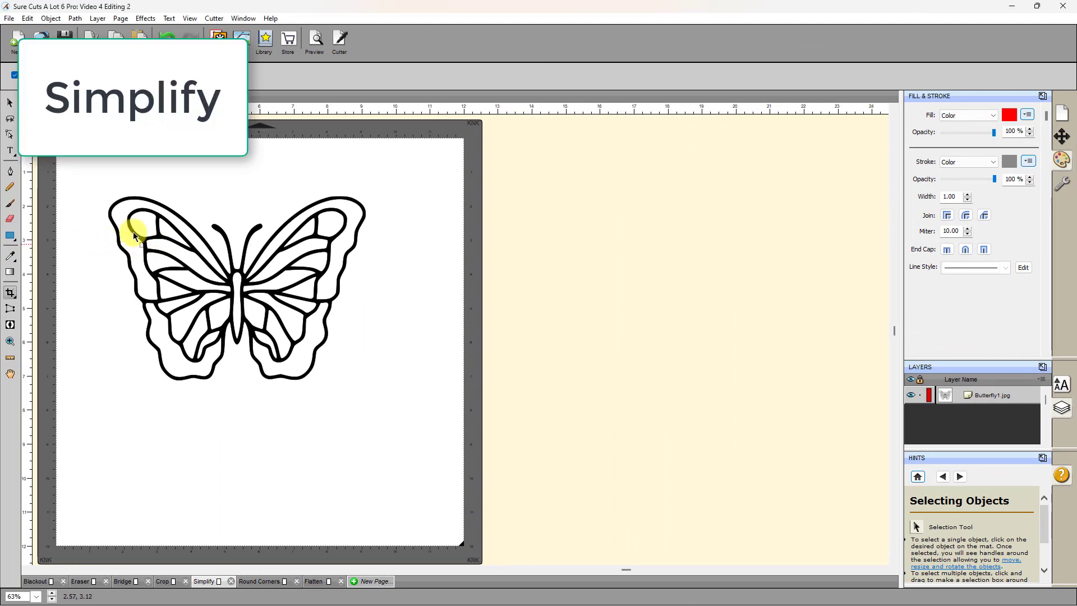
Select the butterfly, open the Simplify settings for it and show the nodes in the input and output previews.
click(9, 103)
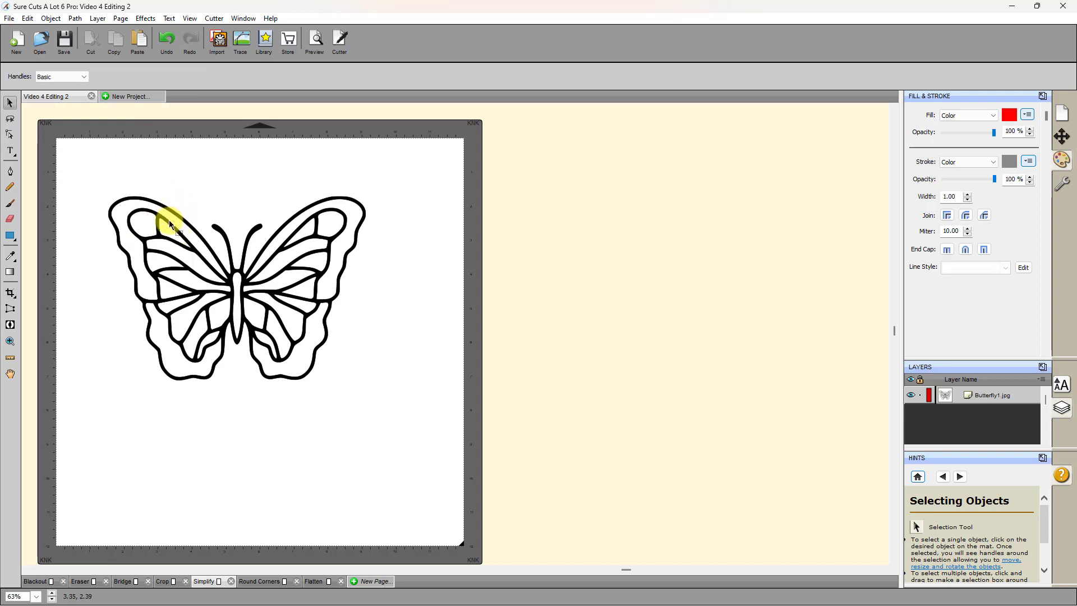
click(164, 217)
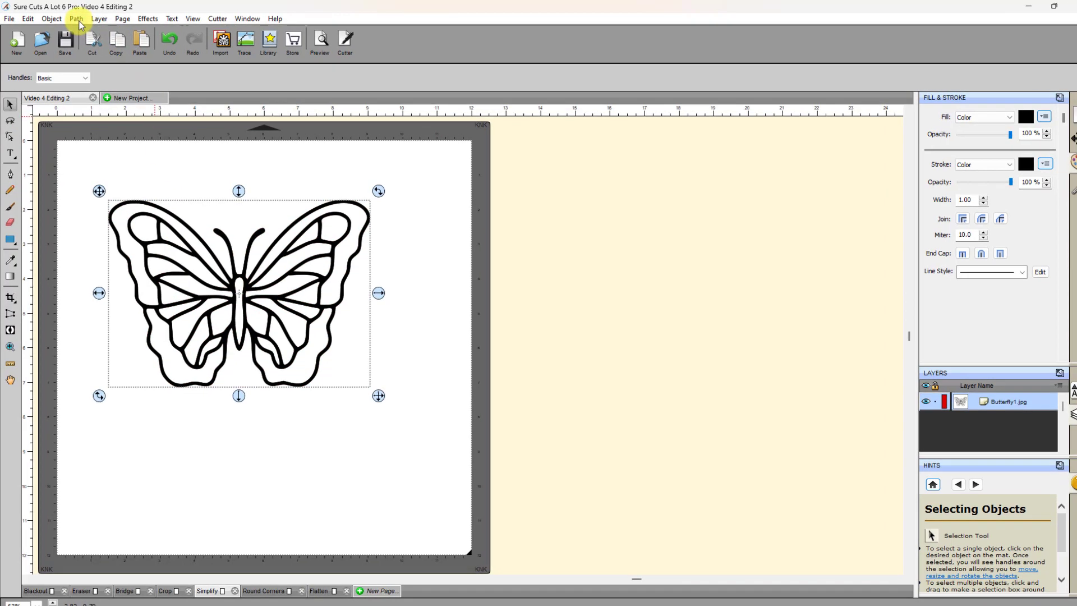
click(77, 20)
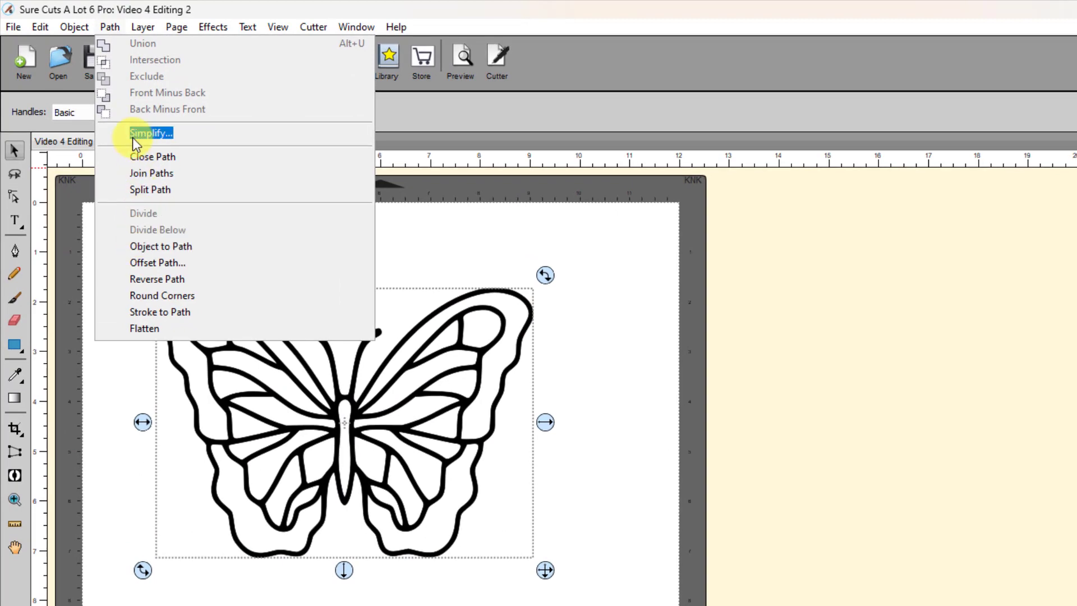
click(132, 137)
drag(759, 285, 738, 224)
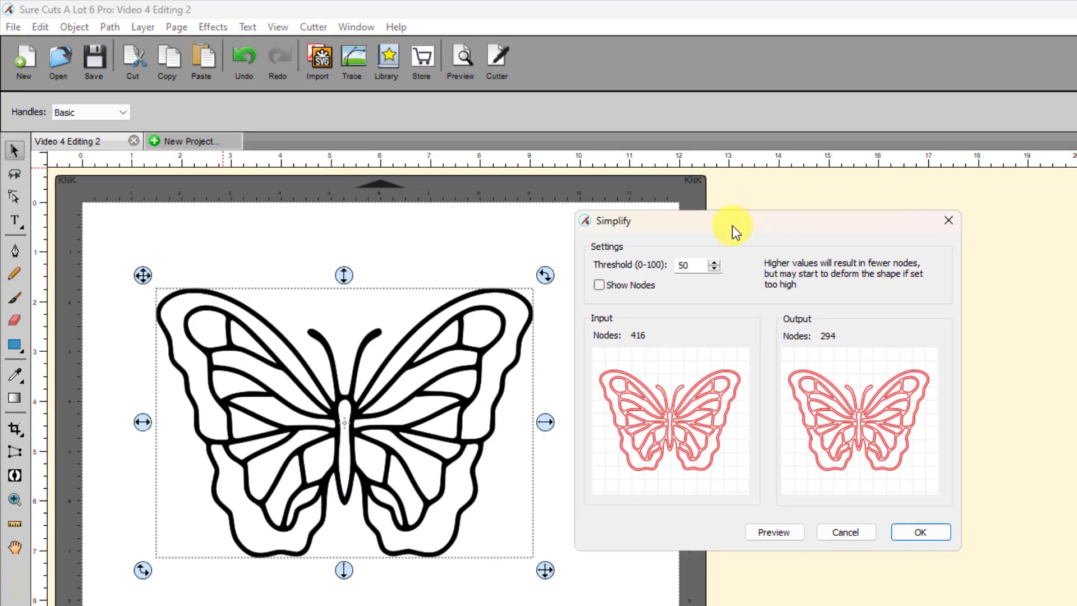
click(599, 285)
click(599, 285)
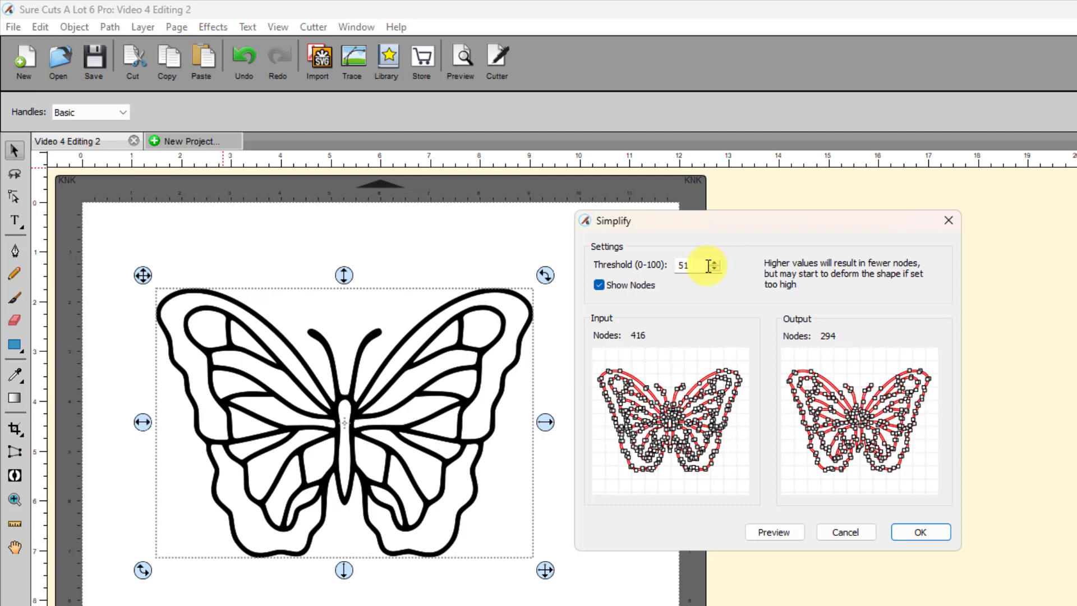
Set the Simplify threshold to 75 and refresh the preview of the butterfly.
double_click(696, 265)
text(7)
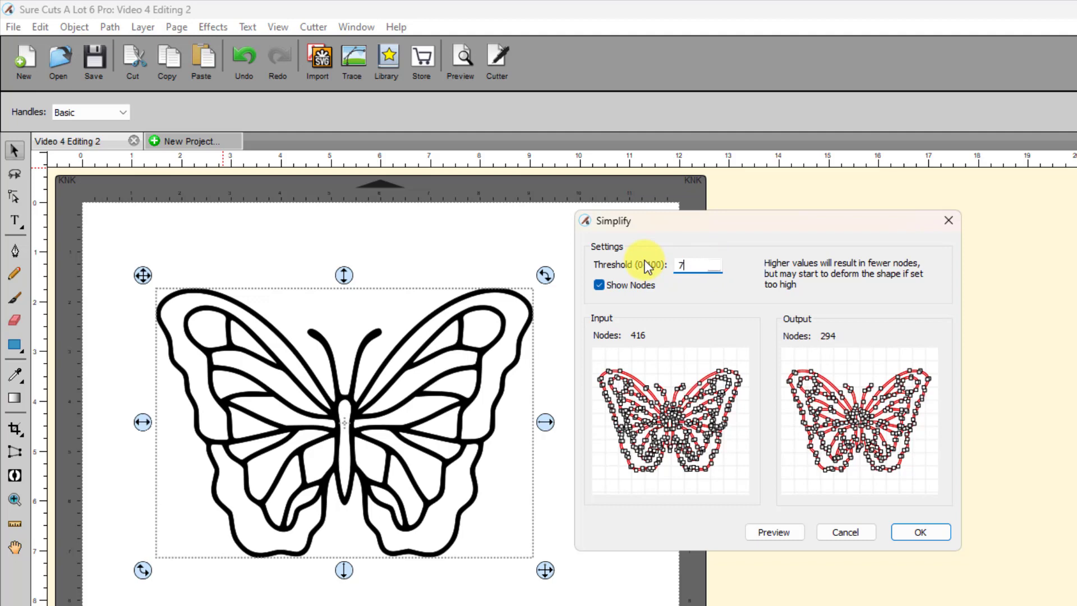
text(5)
click(777, 538)
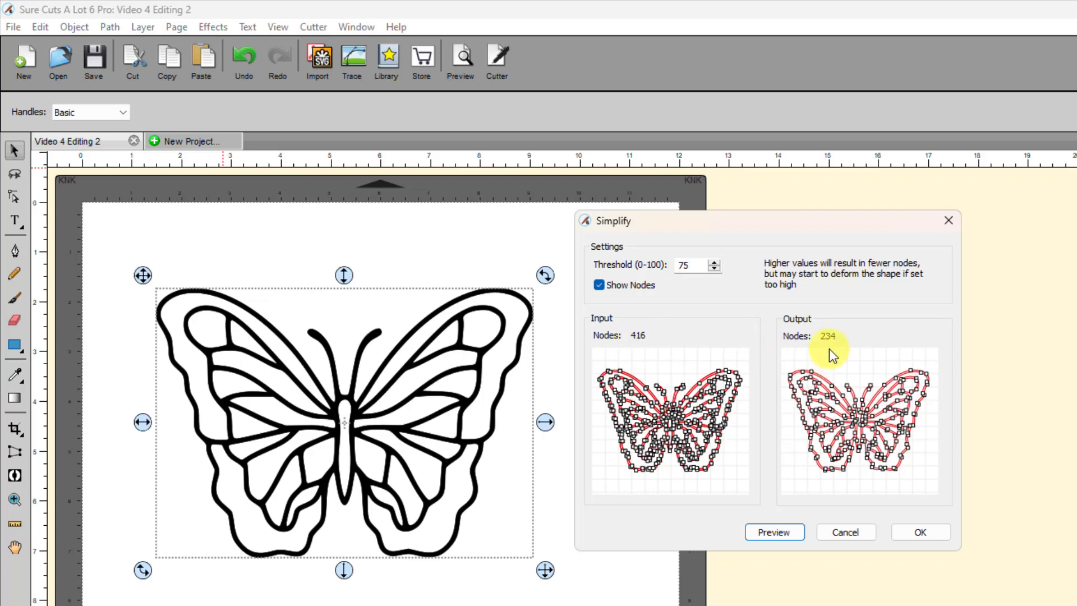
Hide the nodes, enlarge the Simplify previews to compare the butterfly outlines, and apply the simplification.
click(599, 286)
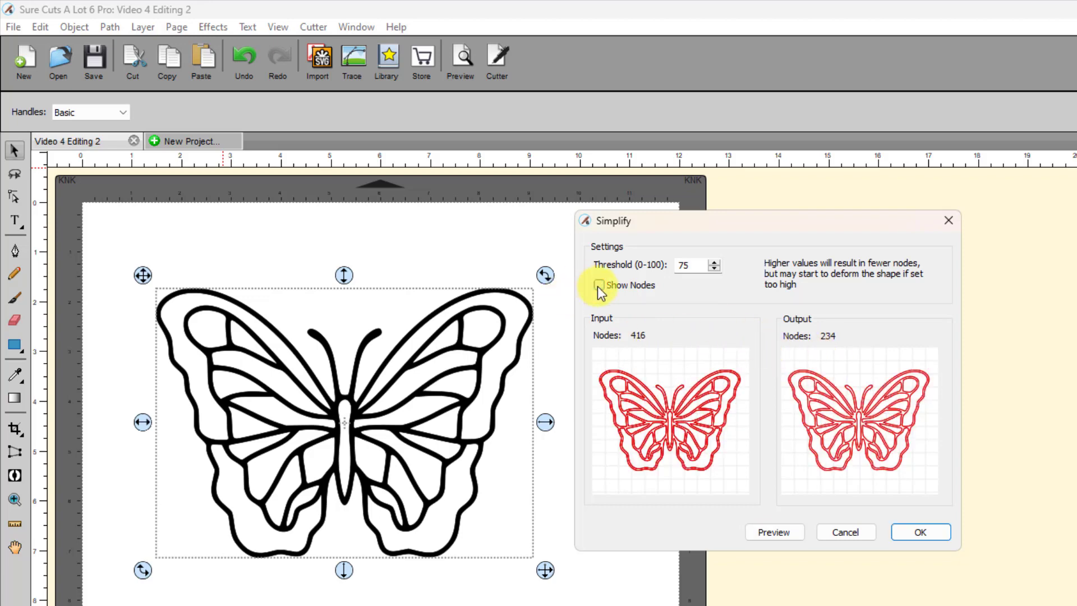
drag(783, 218, 754, 92)
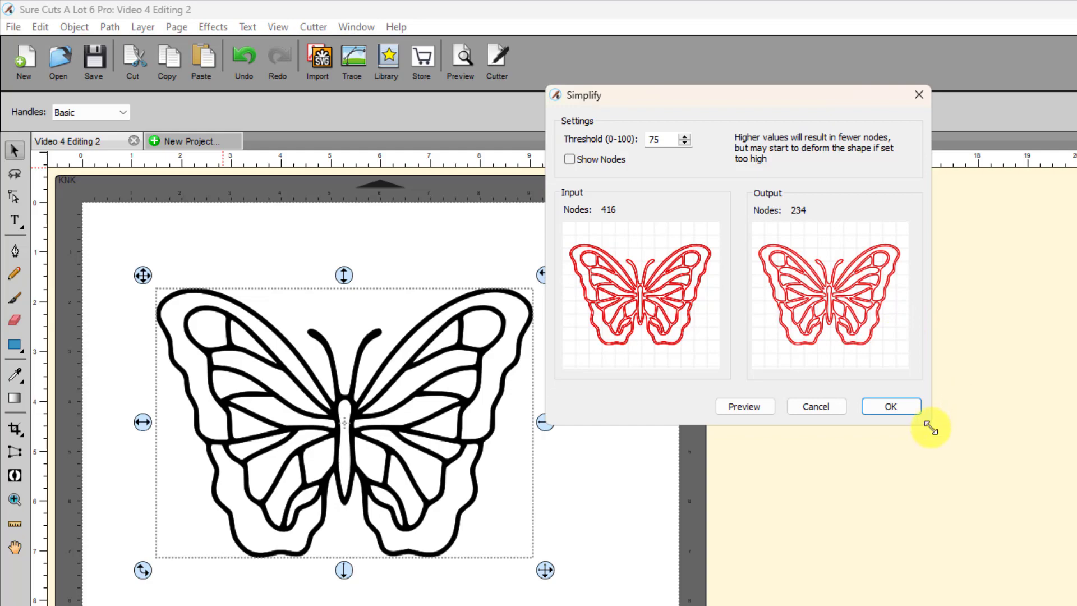
drag(933, 428, 1048, 571)
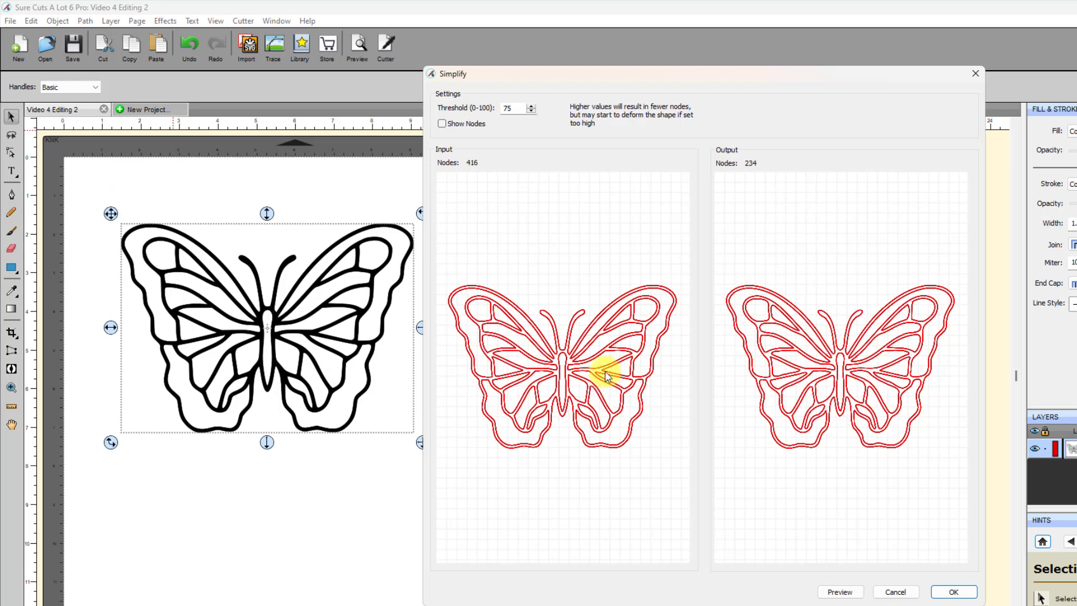
click(954, 592)
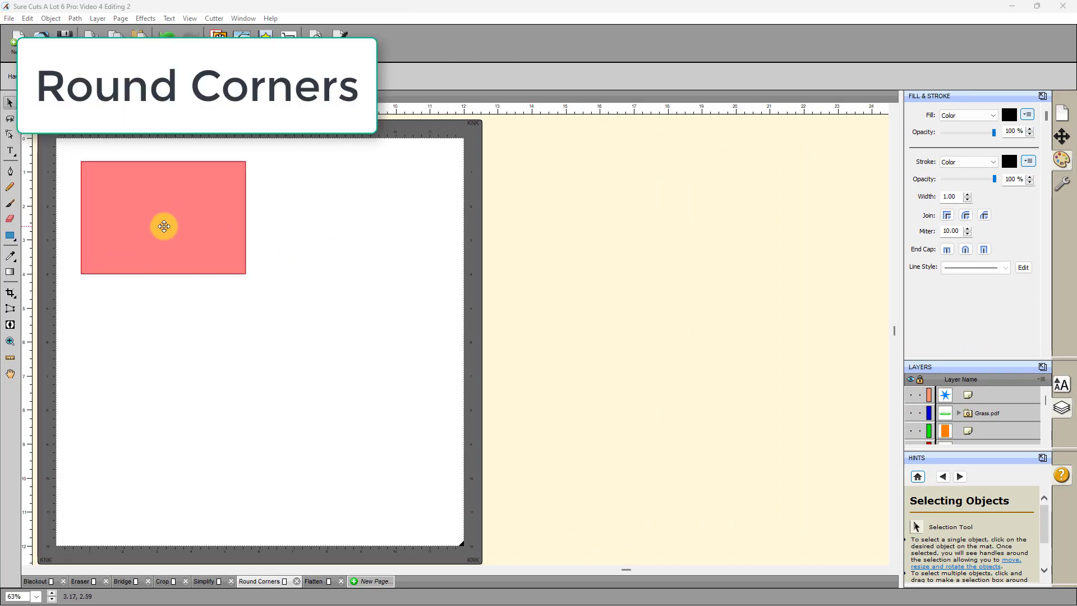
Start Round Corners on the pink rectangle and raise the Rounded corner radius to 0.40 in.
click(164, 226)
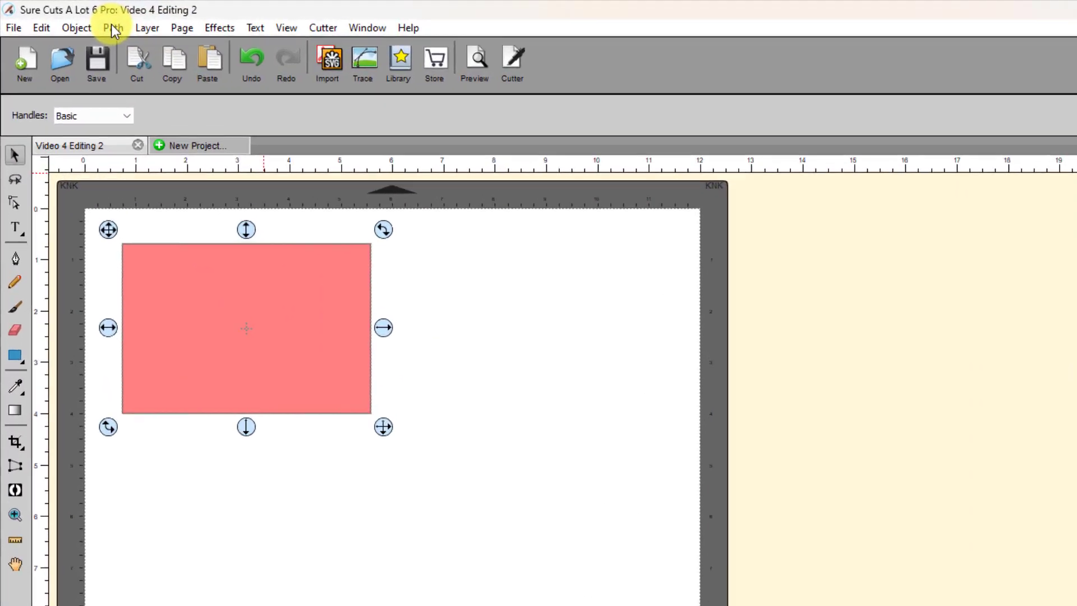
click(75, 18)
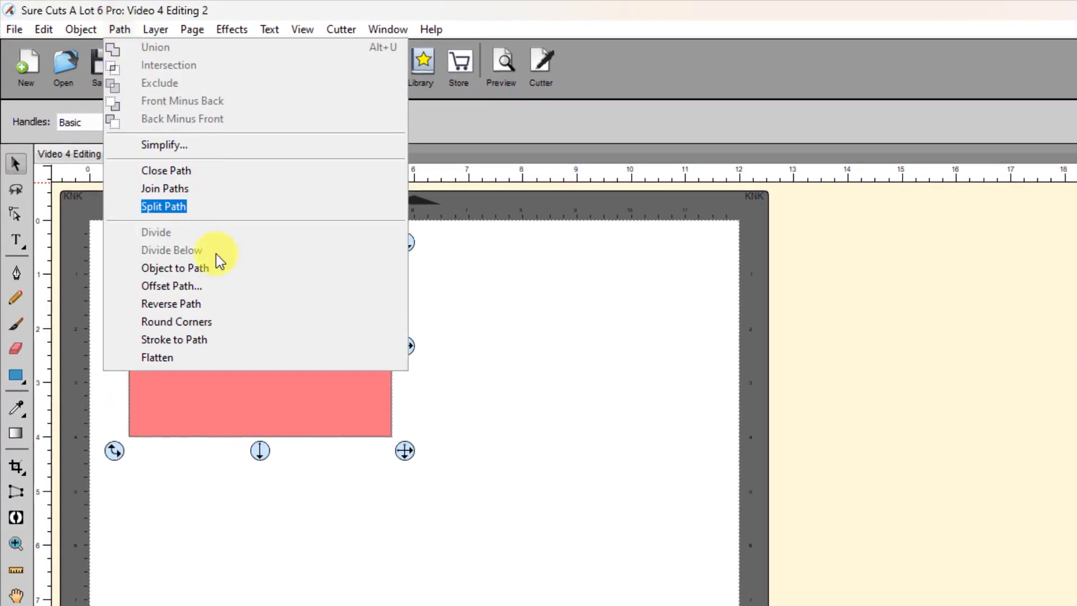
click(216, 322)
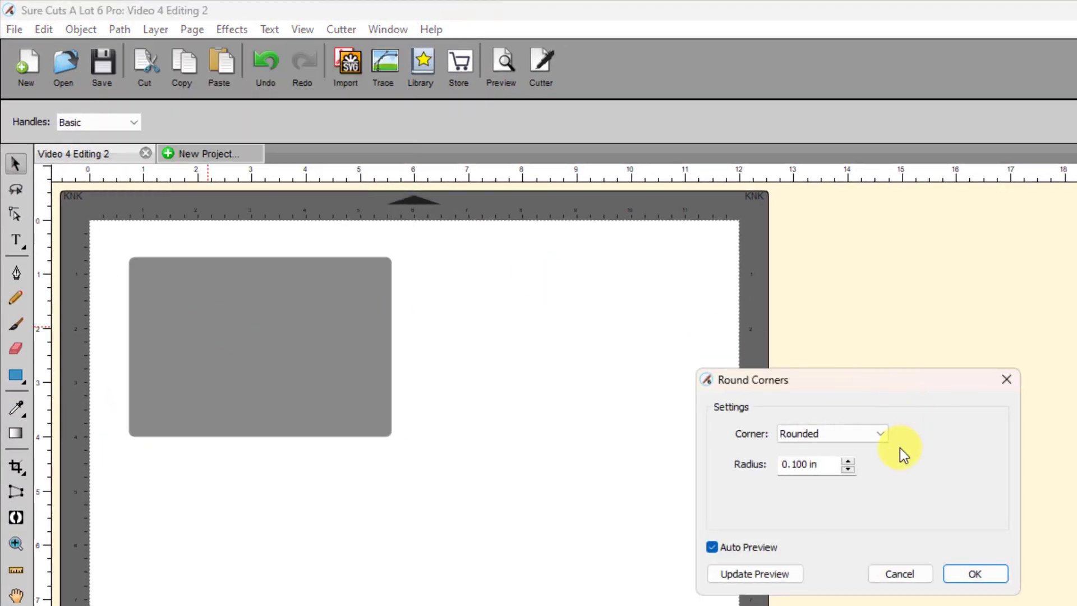
click(848, 463)
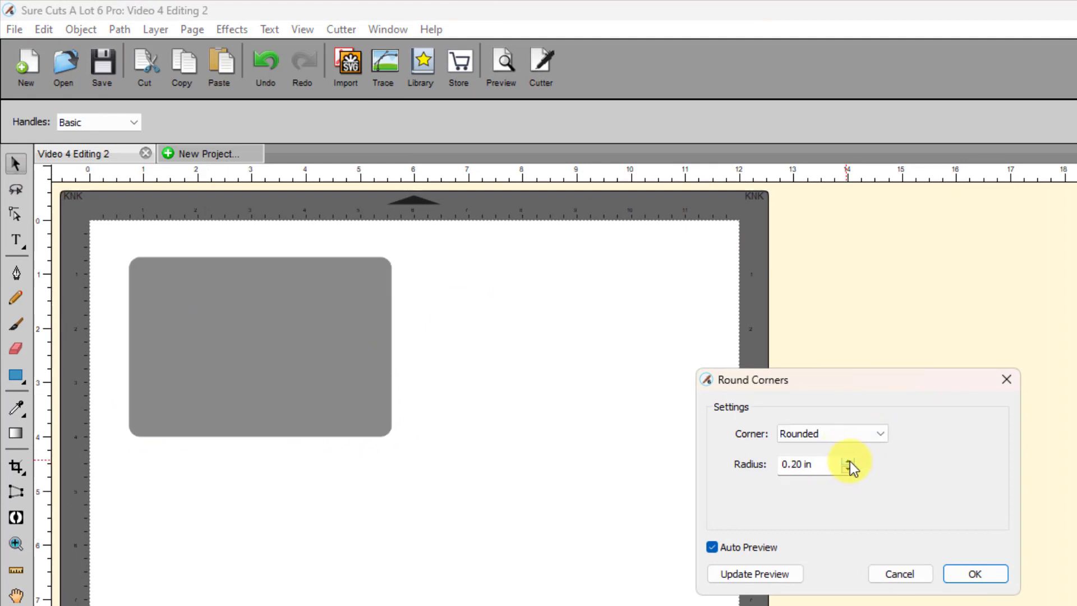
click(849, 461)
click(848, 461)
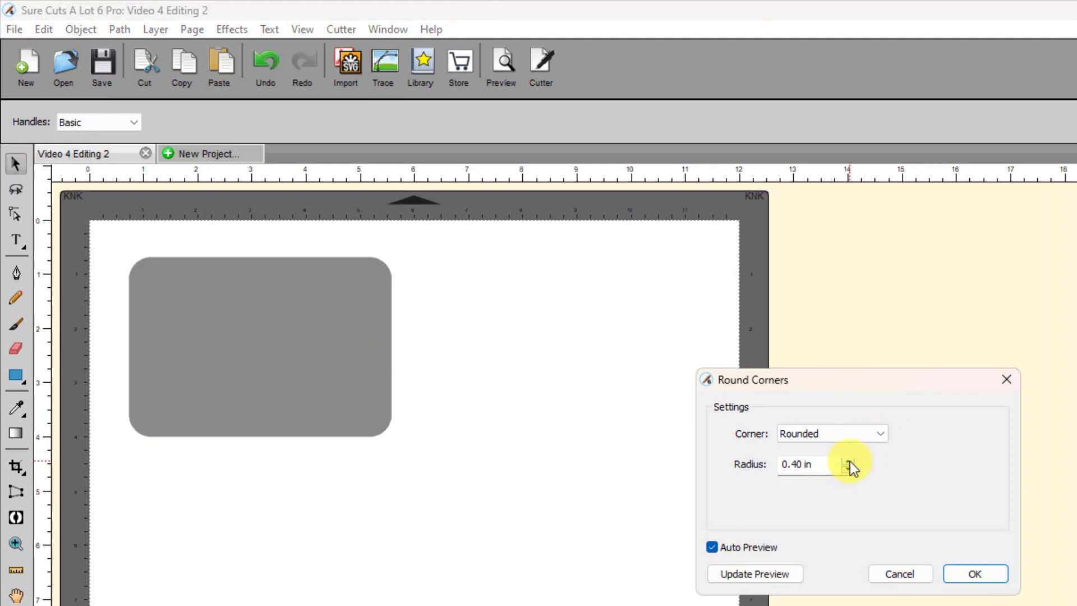
Try the Bevel and Rounded Inset corner styles on the pink rectangle.
click(880, 433)
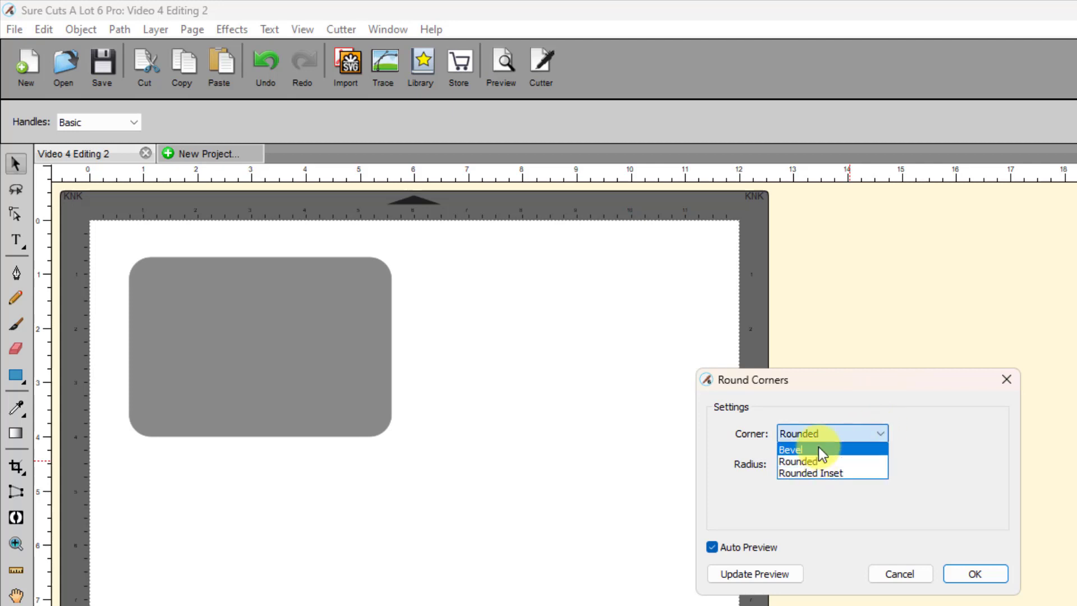
click(819, 446)
click(885, 432)
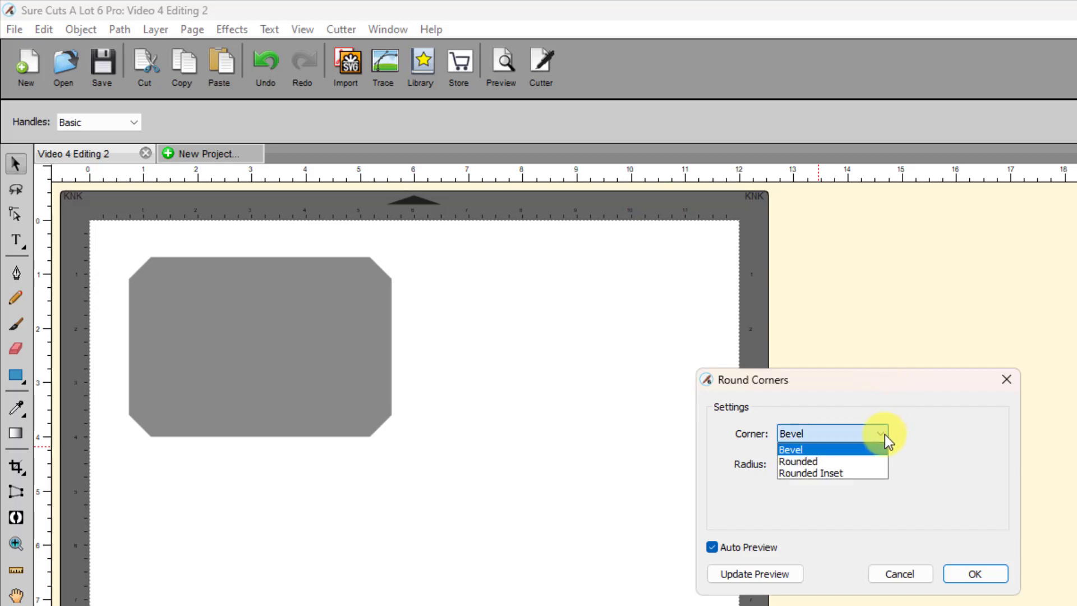
click(839, 474)
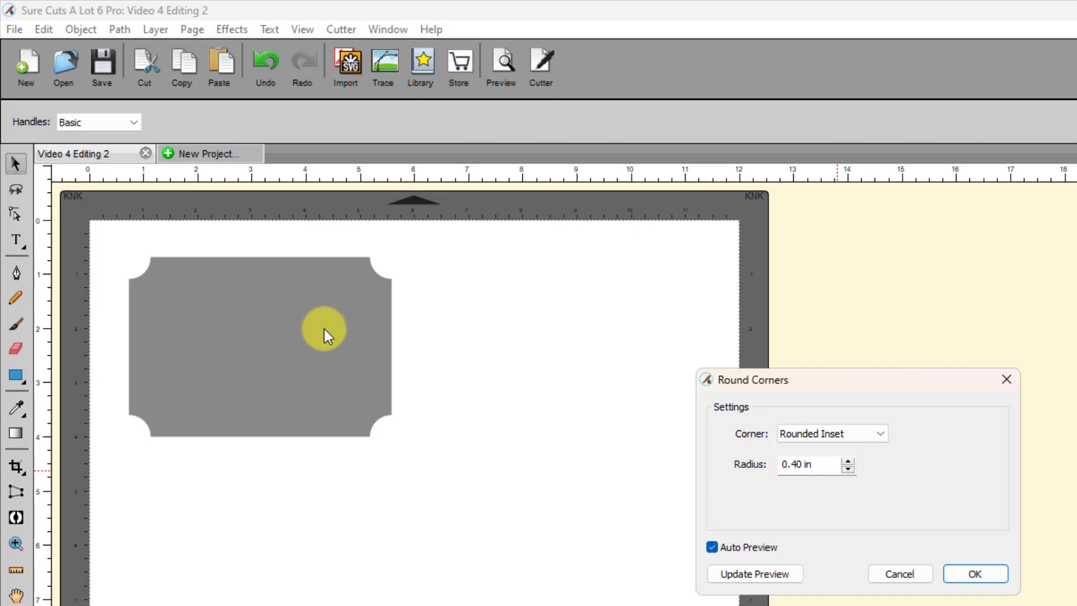
Set the pink rectangle's corner style to Rounded and apply the corner rounding.
click(881, 432)
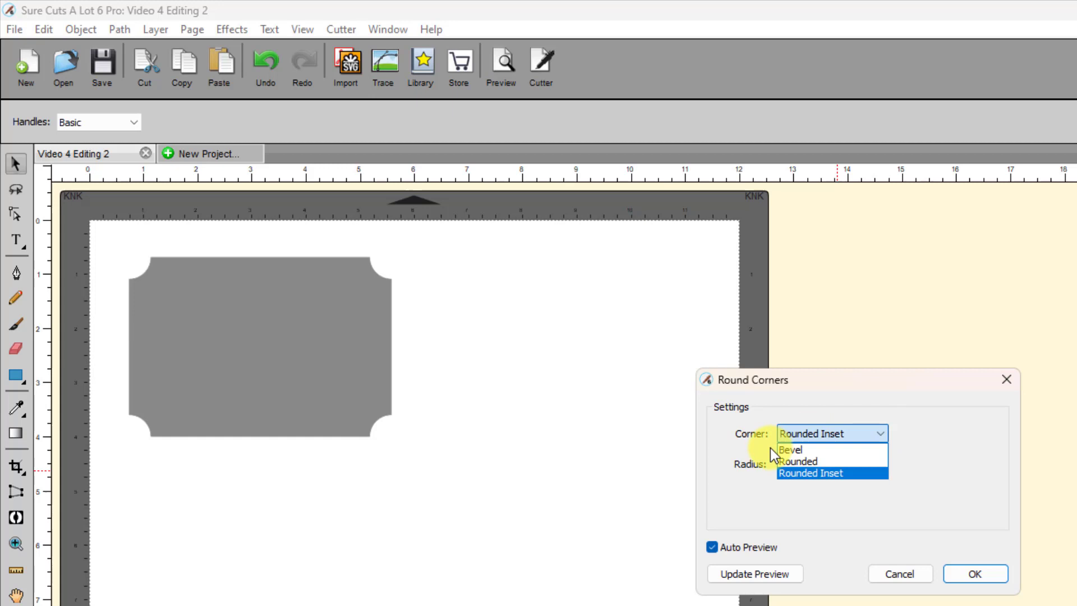
click(805, 462)
click(963, 572)
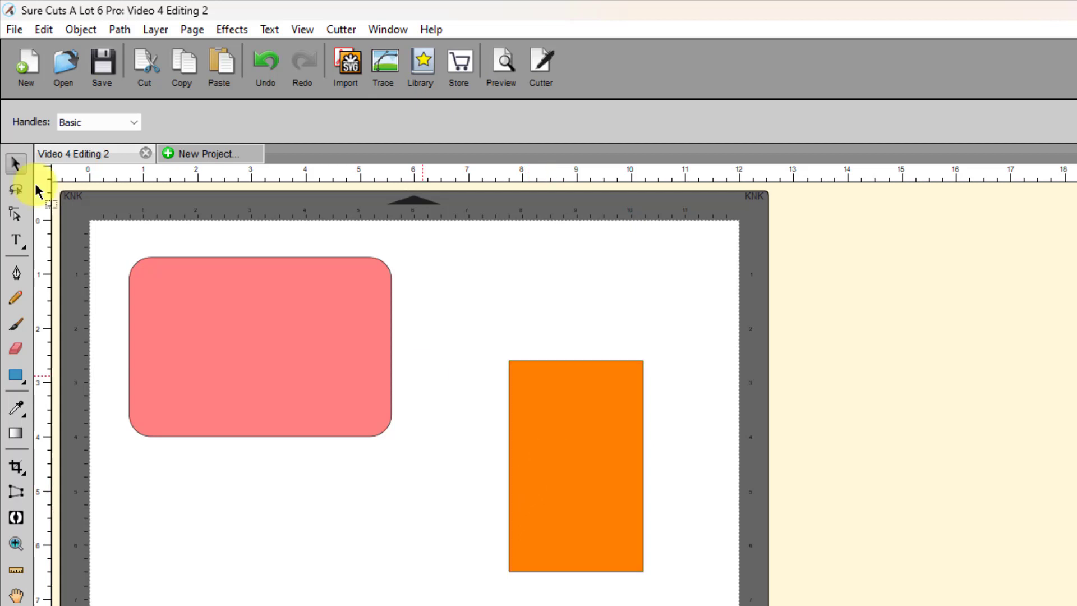
Select the orange rectangle and pick only its two bottom corner nodes for editing.
click(521, 413)
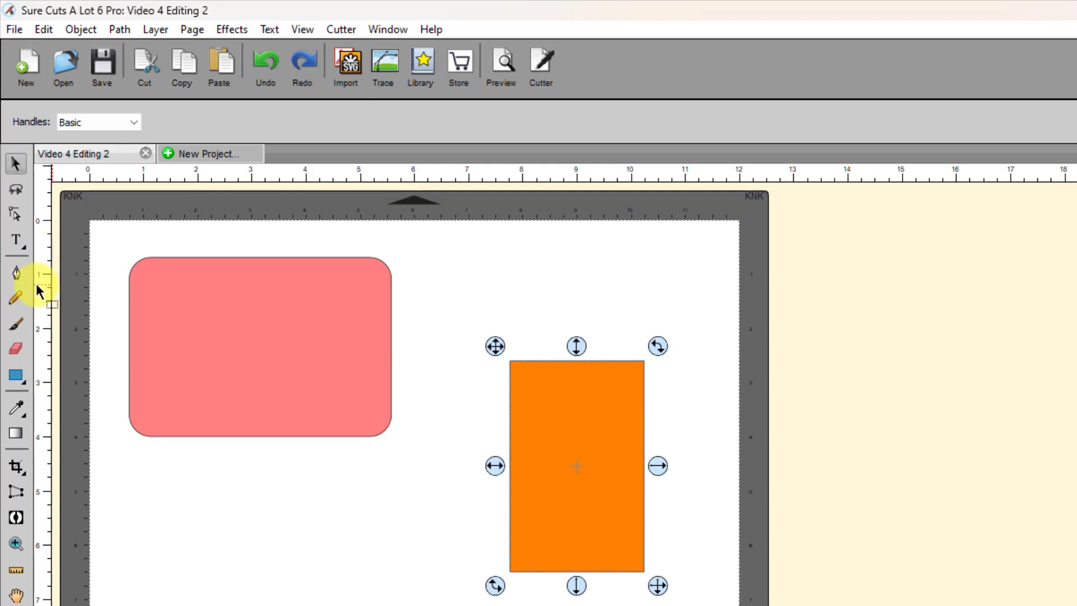
click(14, 221)
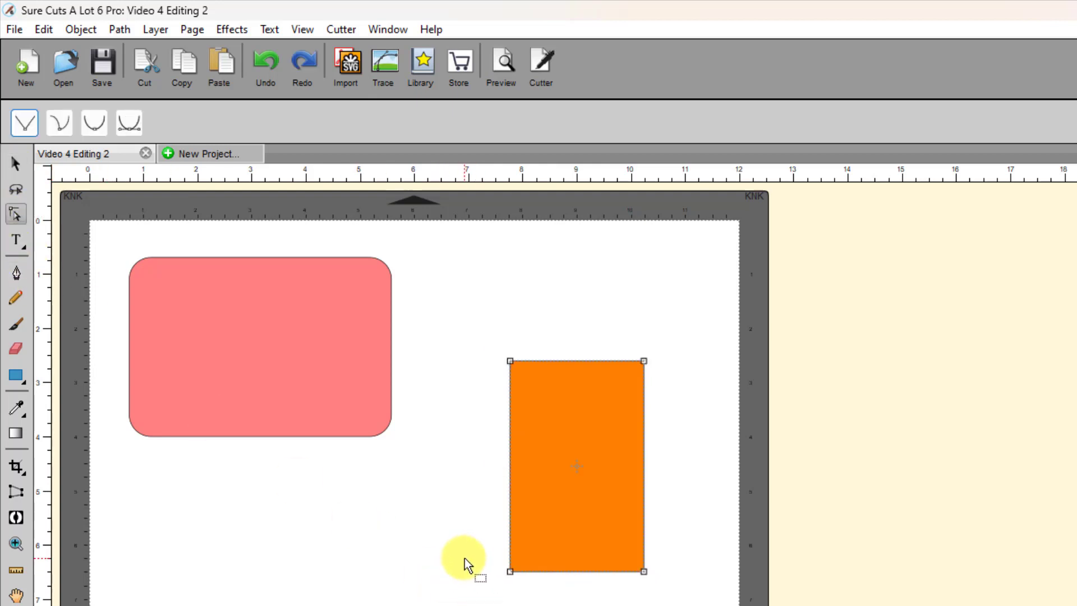
drag(480, 561, 670, 601)
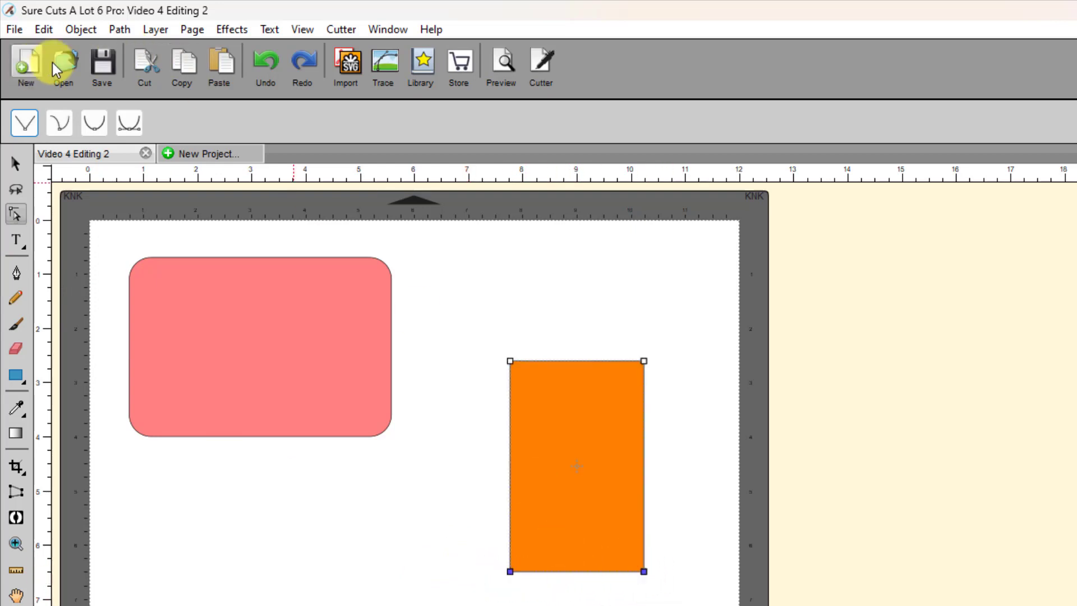
Apply Round Corners to the orange rectangle's selected bottom nodes, using the Rounded style with a 0.30 in radius.
click(120, 29)
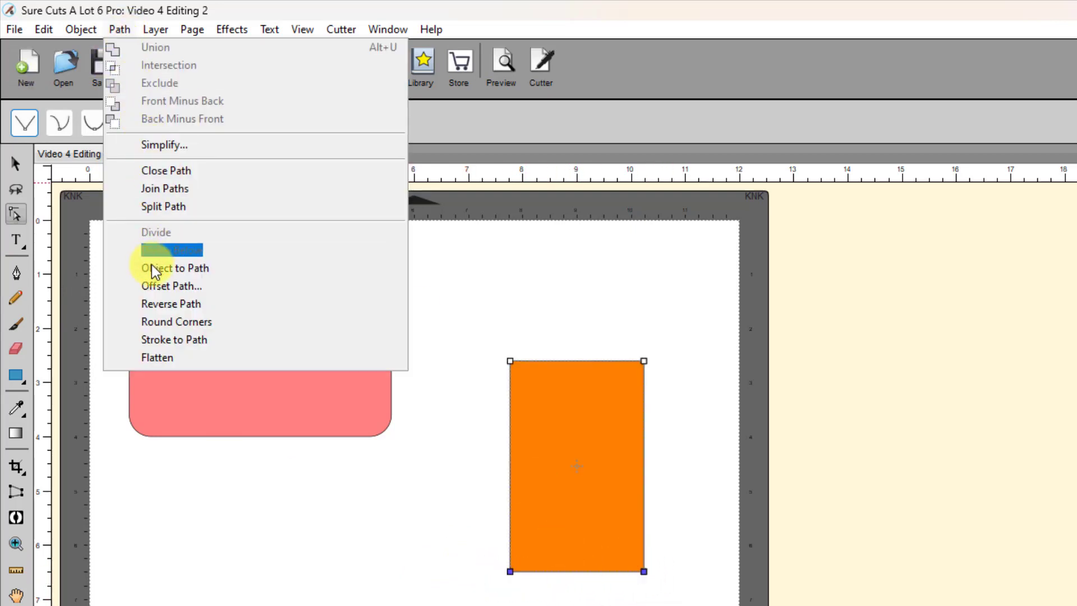
click(162, 321)
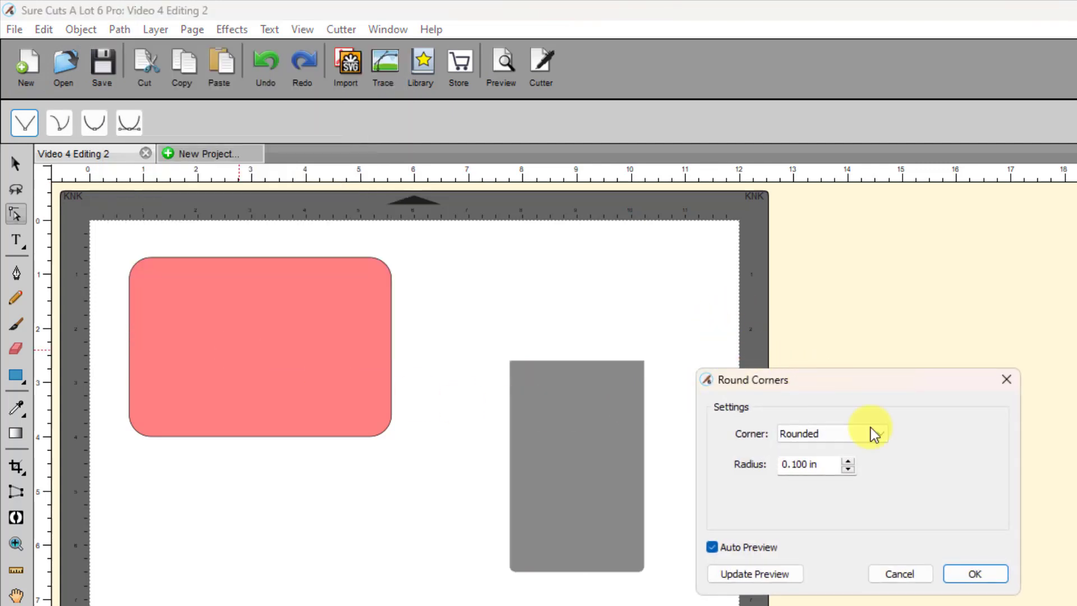
click(846, 460)
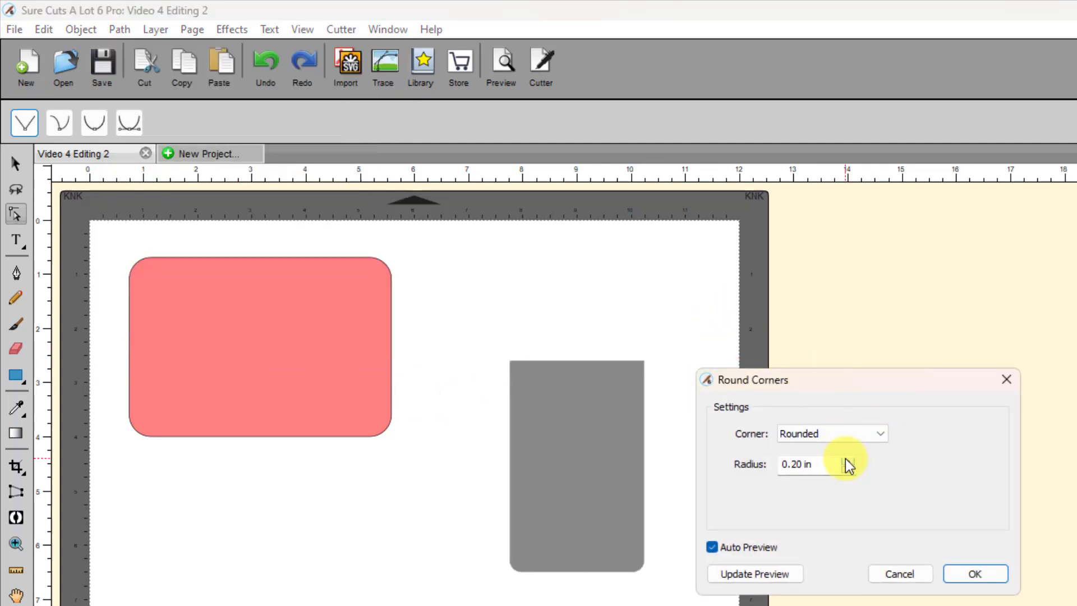
click(846, 460)
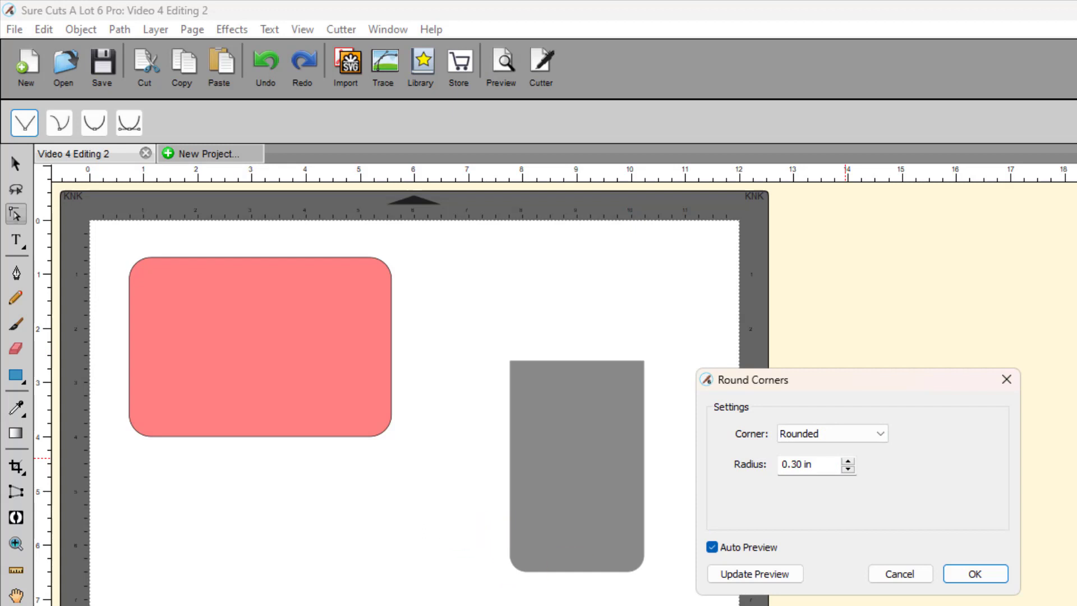
click(975, 573)
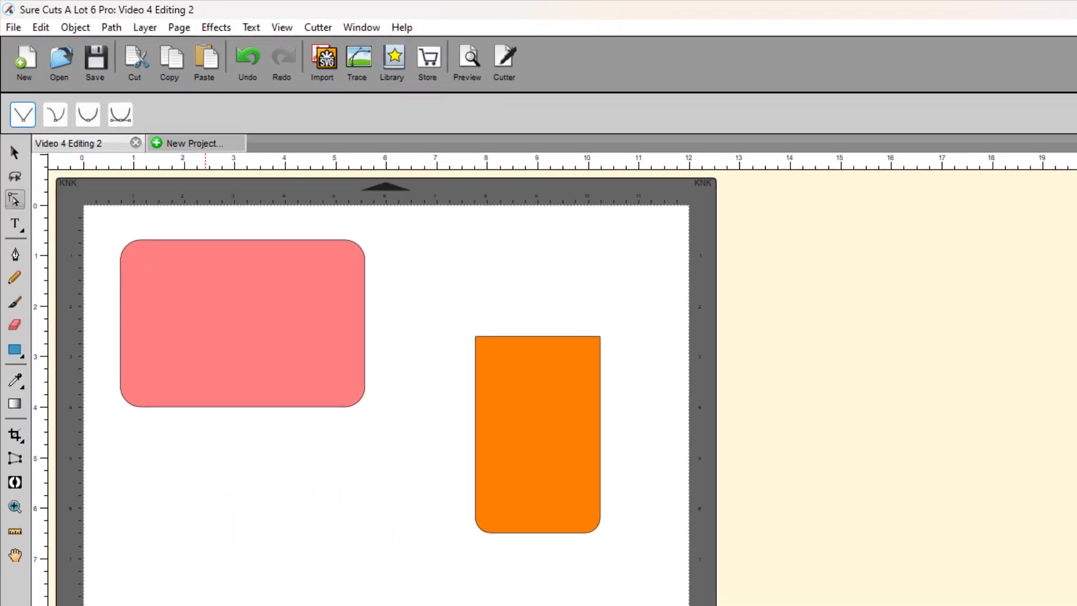
Move the blue star and the green grass higher on the mat, below the two rectangles.
click(10, 127)
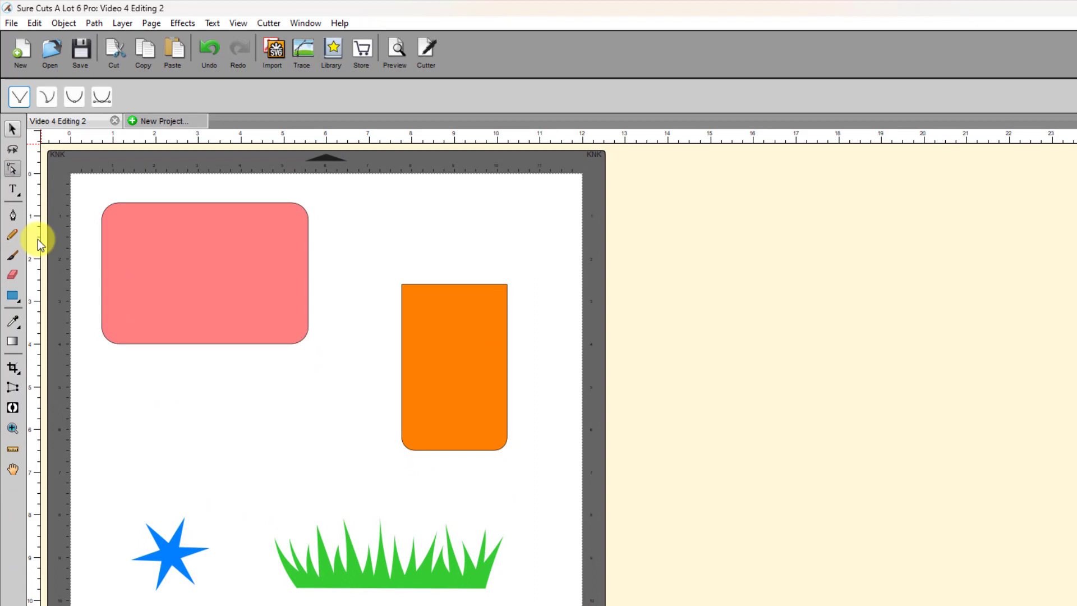
click(164, 548)
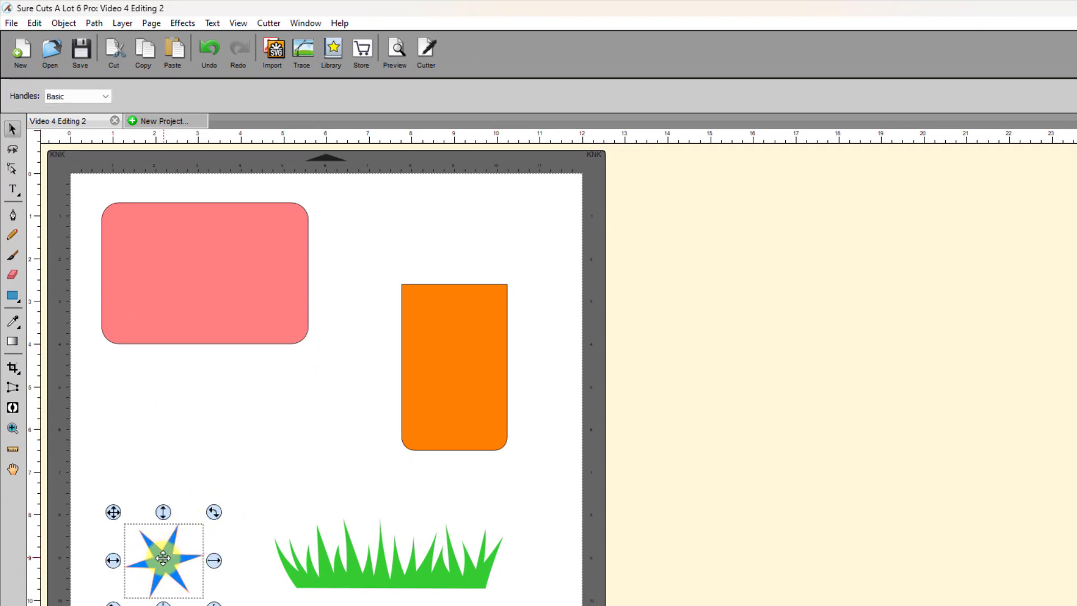
drag(164, 548, 164, 472)
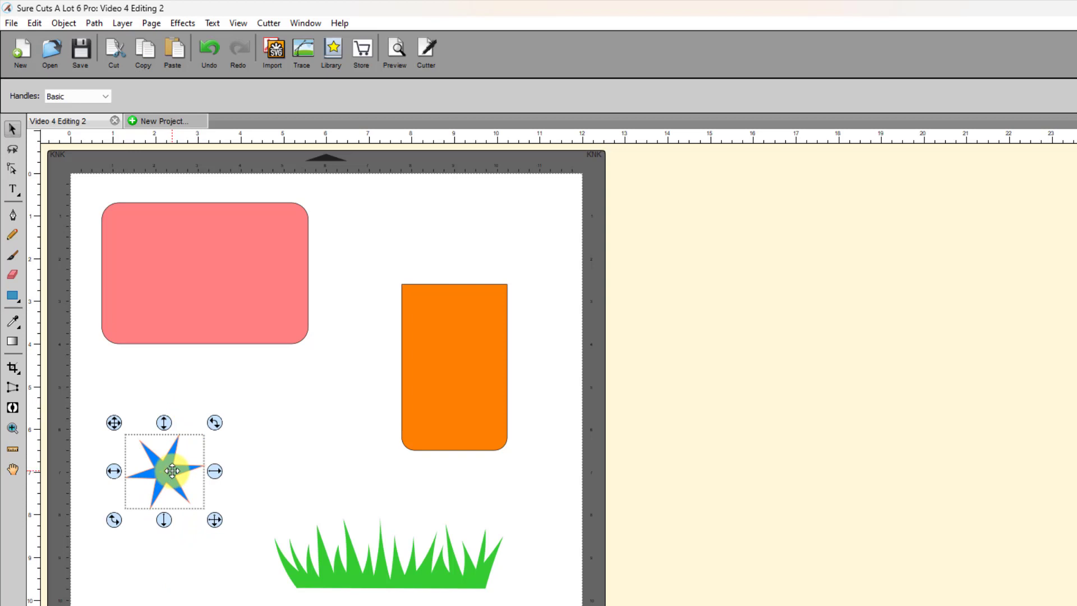
click(366, 560)
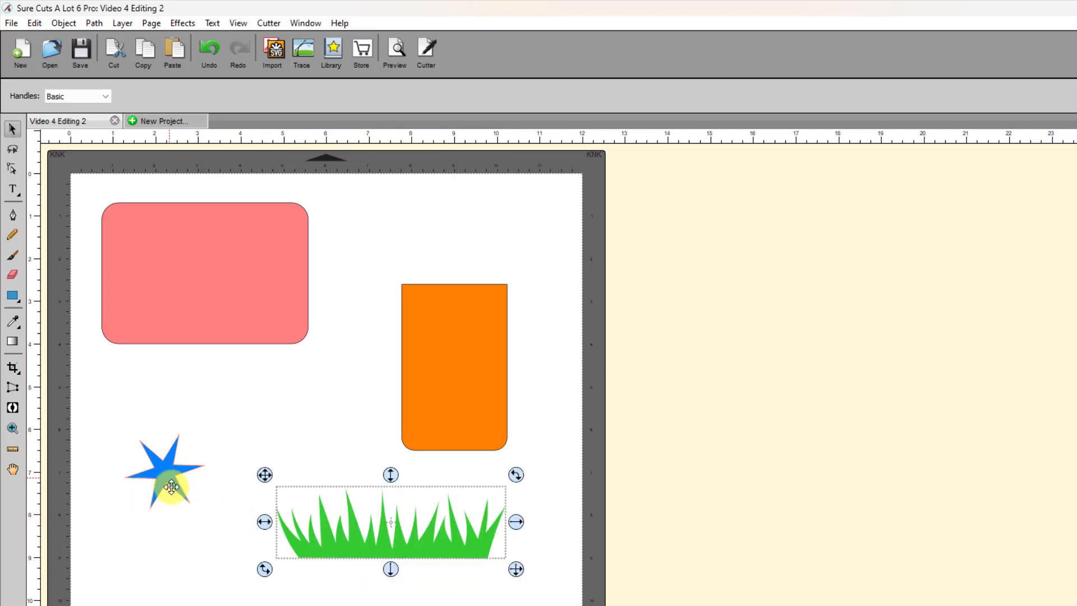
drag(170, 478, 175, 500)
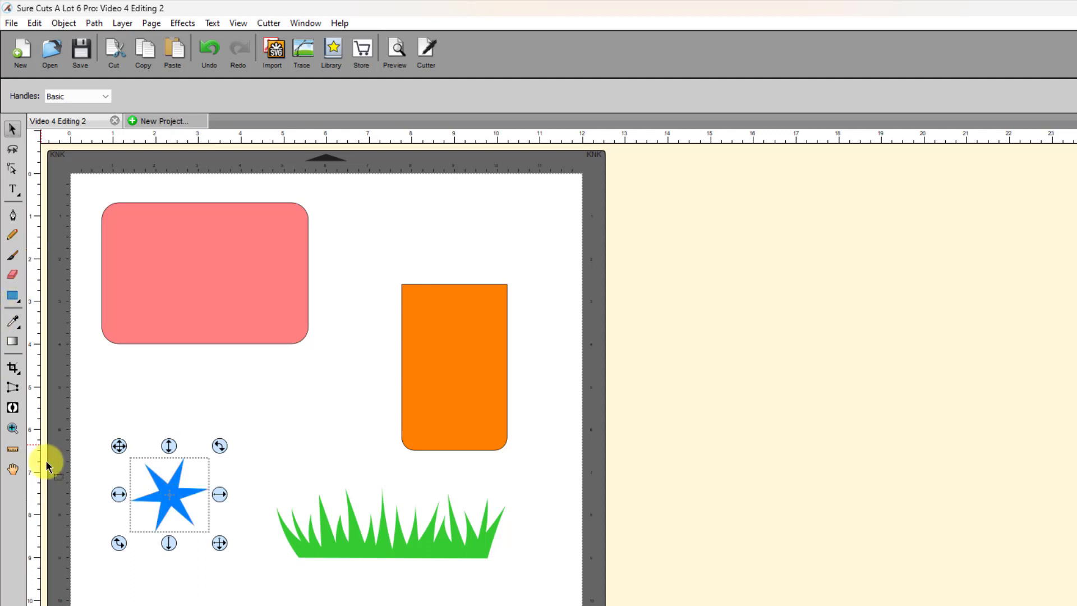
Apply Round Corners to the blue star, using the Rounded style with a 0.002 in radius.
click(12, 428)
drag(114, 445, 224, 553)
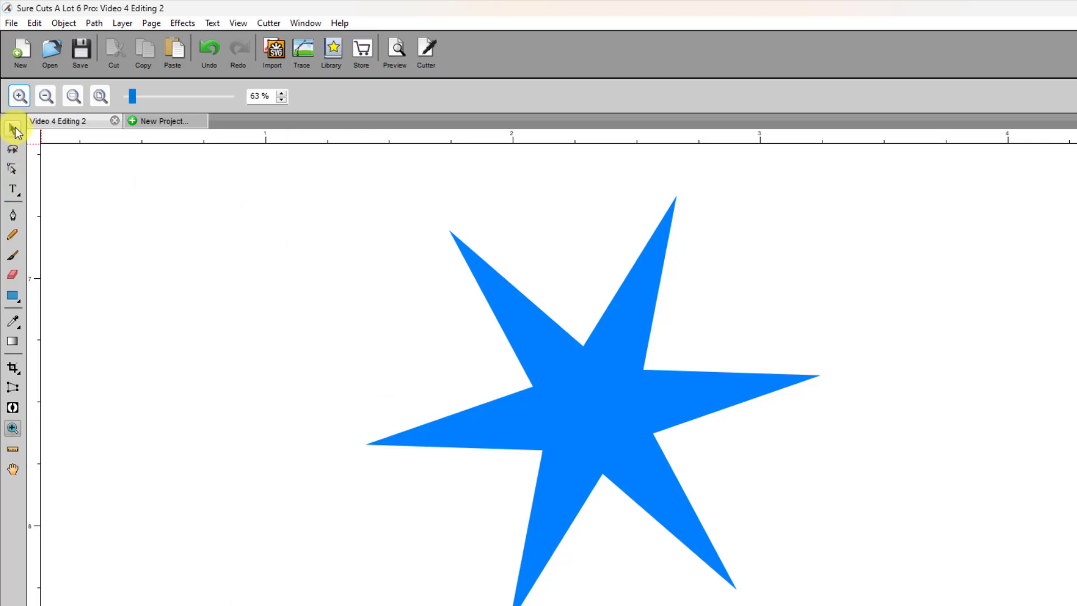
click(14, 131)
click(534, 391)
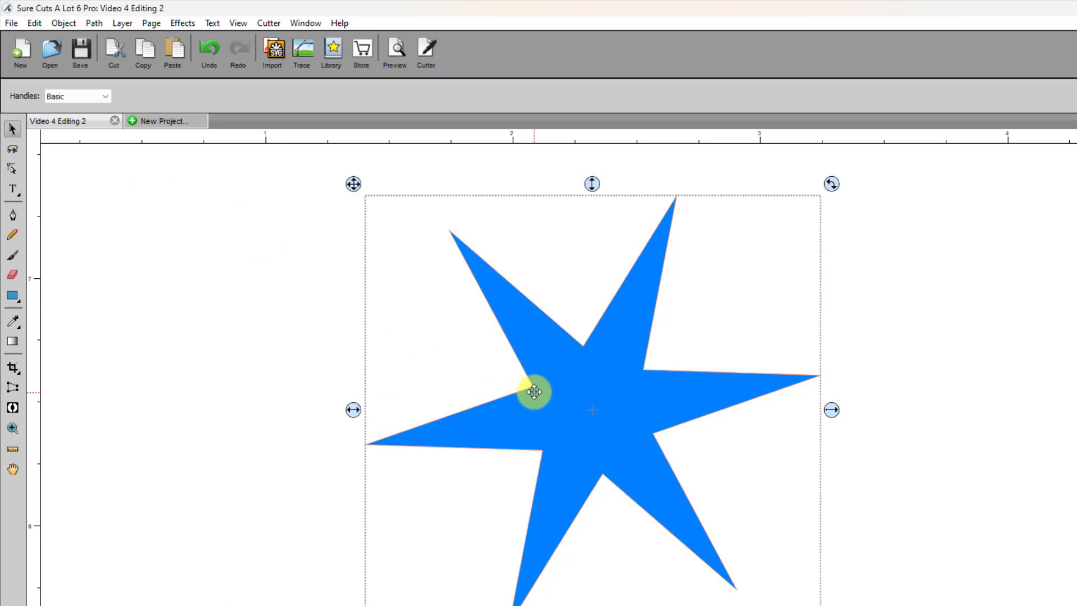
click(94, 23)
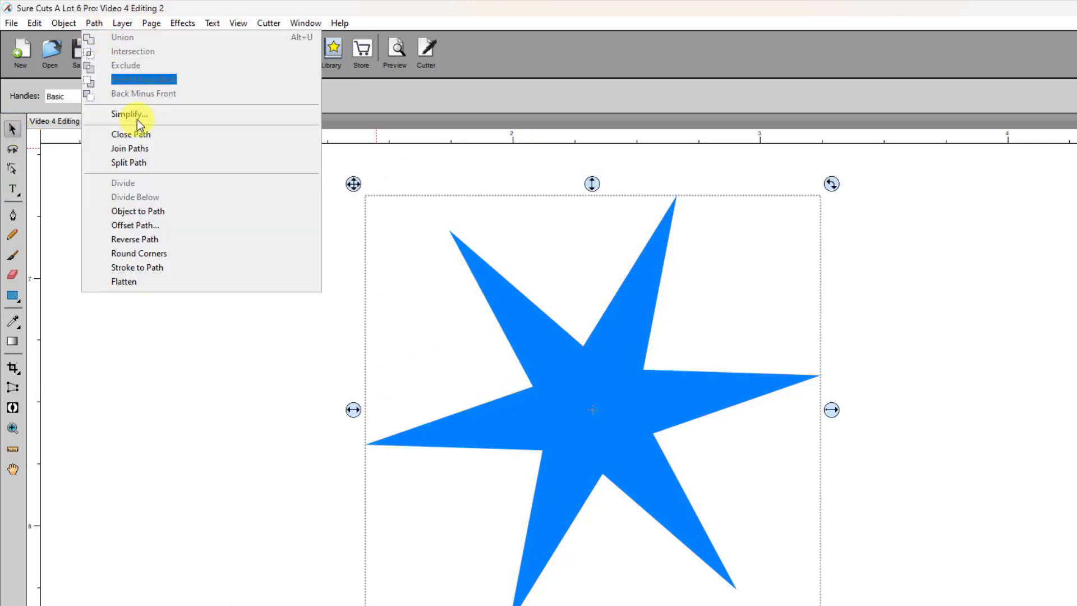
click(143, 254)
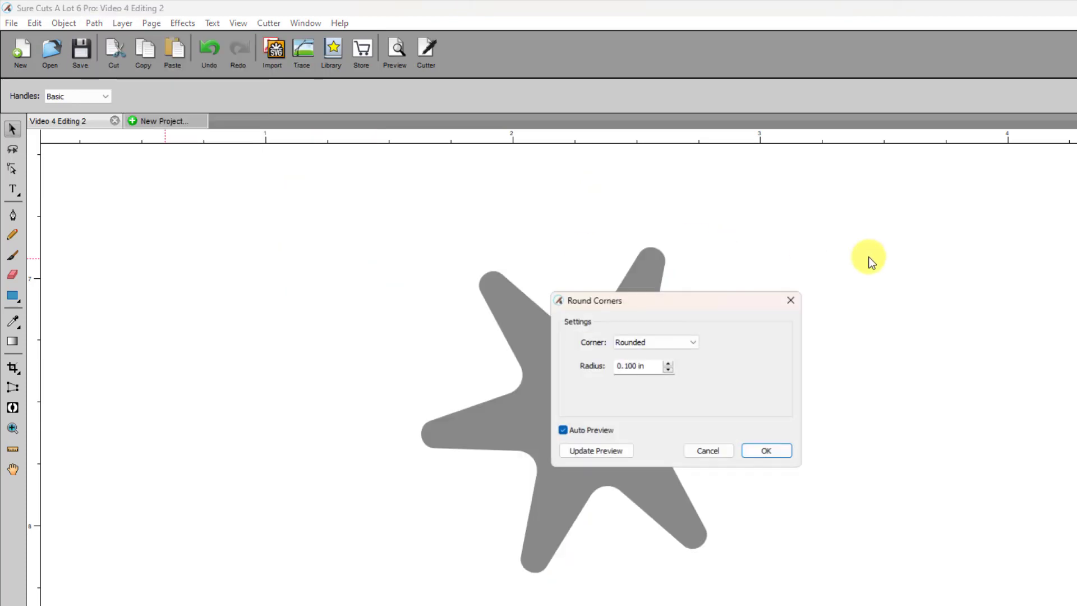
drag(647, 308, 947, 255)
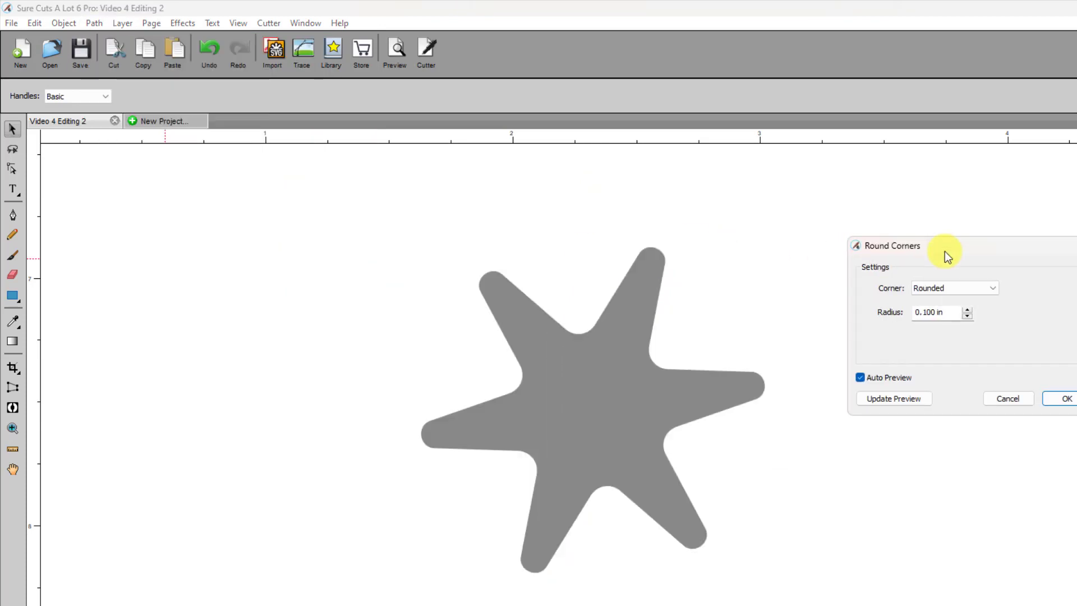
double_click(948, 313)
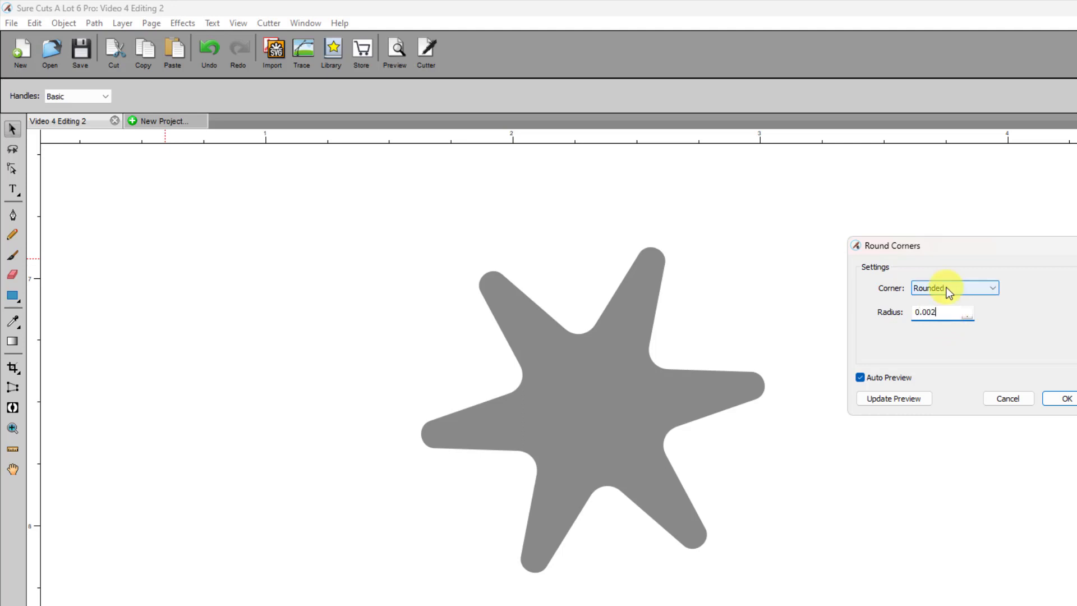
click(873, 399)
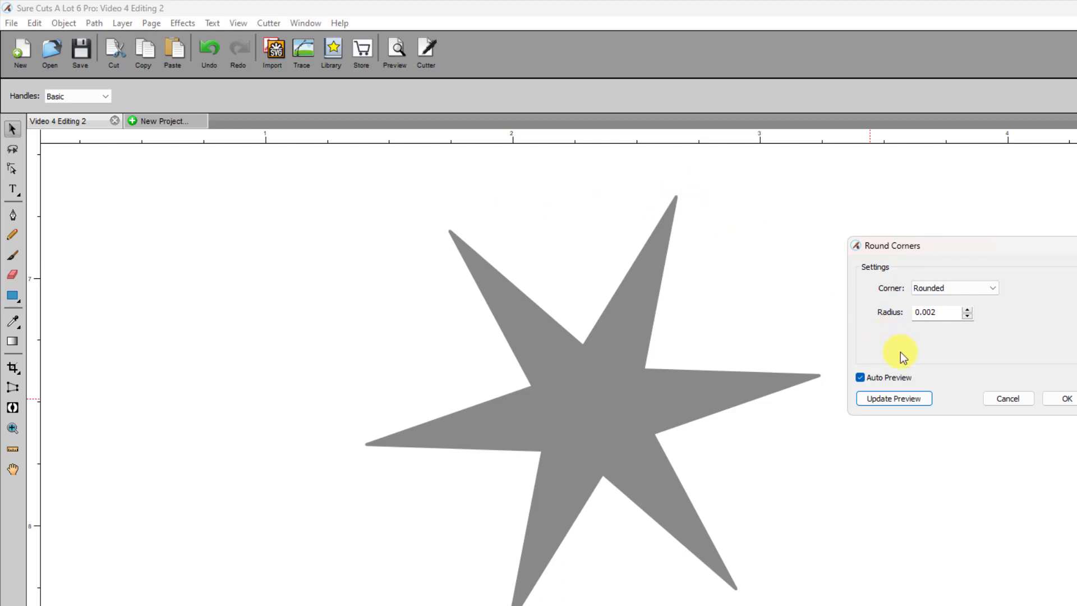
click(1064, 403)
click(563, 358)
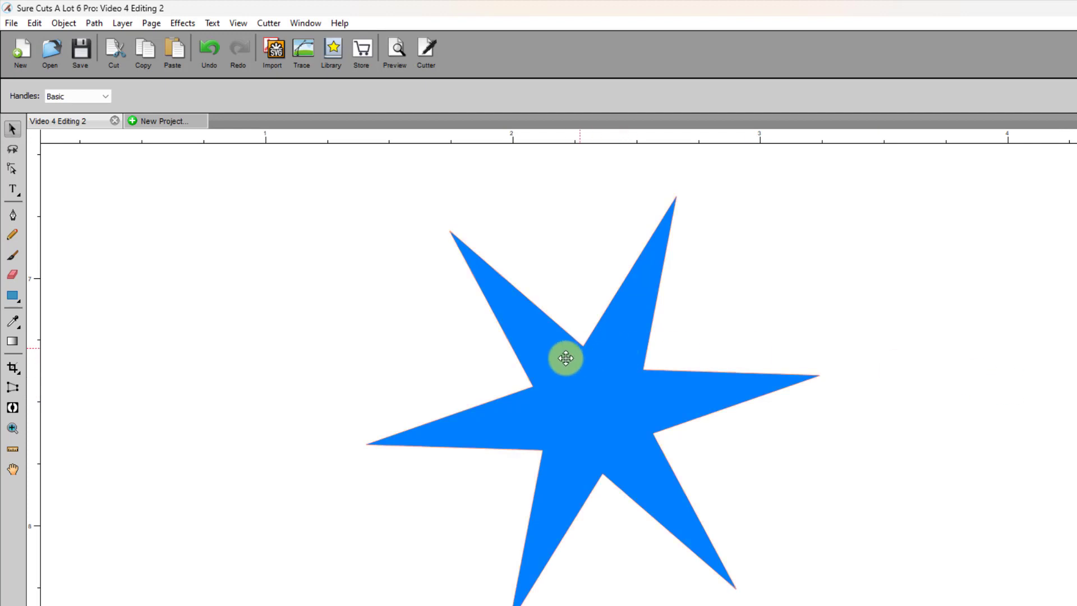
click(588, 390)
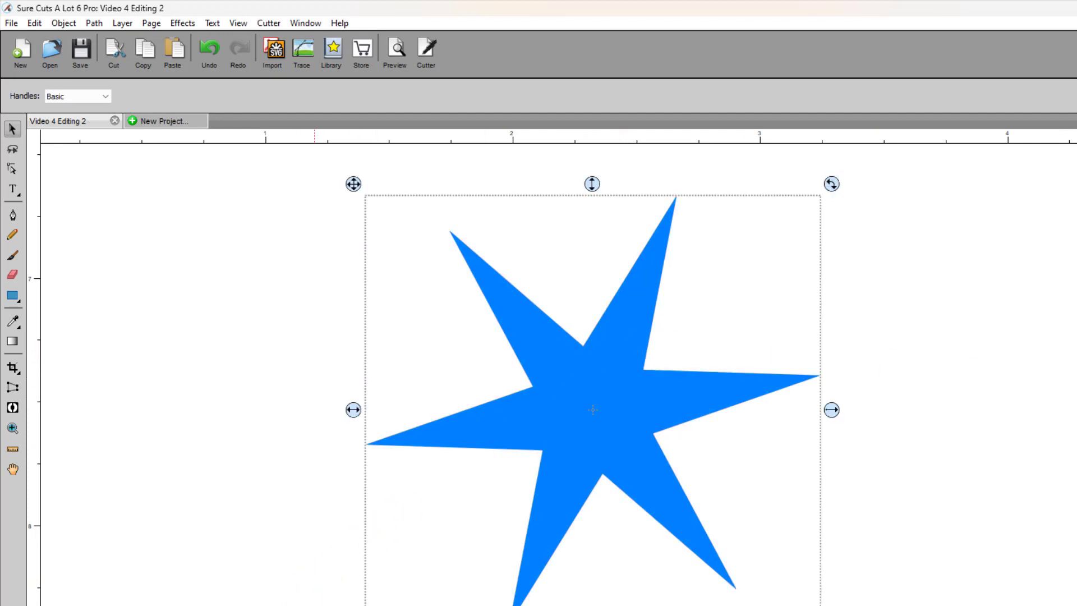
Select the green grass and preview Round Corners on it in the Rounded style with a 0.002 in radius.
scroll(558, 374, right, 8)
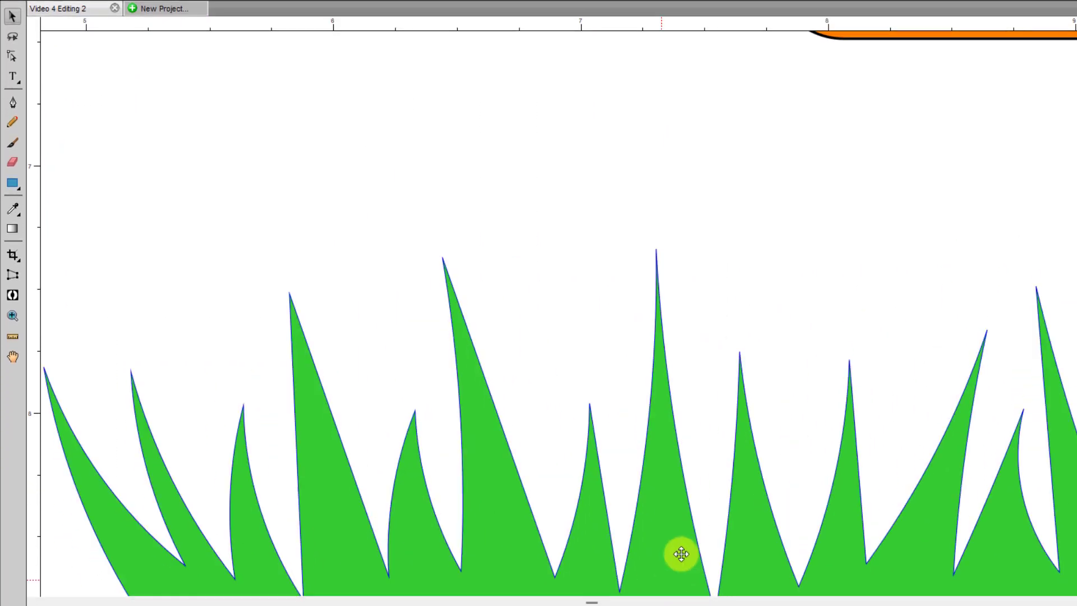
click(673, 546)
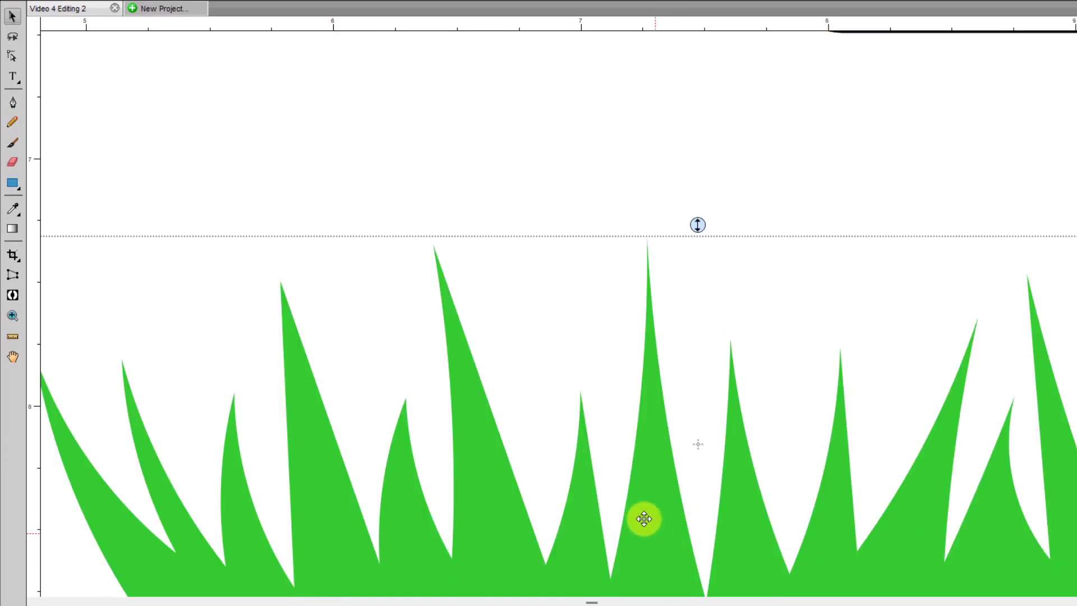
key(ctrl+0)
scroll(557, 325, up, 6)
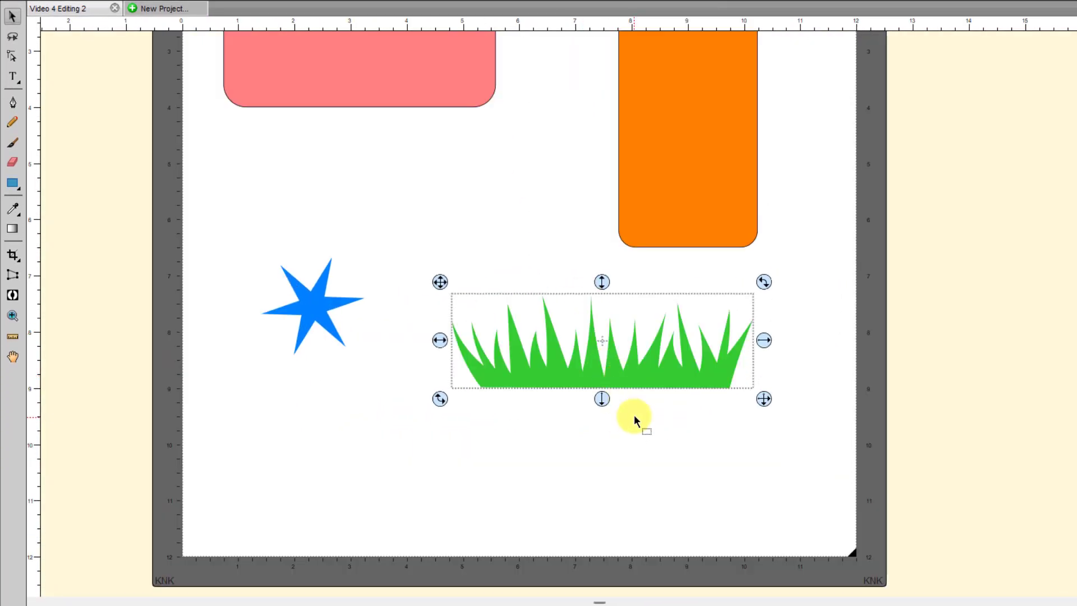
scroll(637, 420, up, 2)
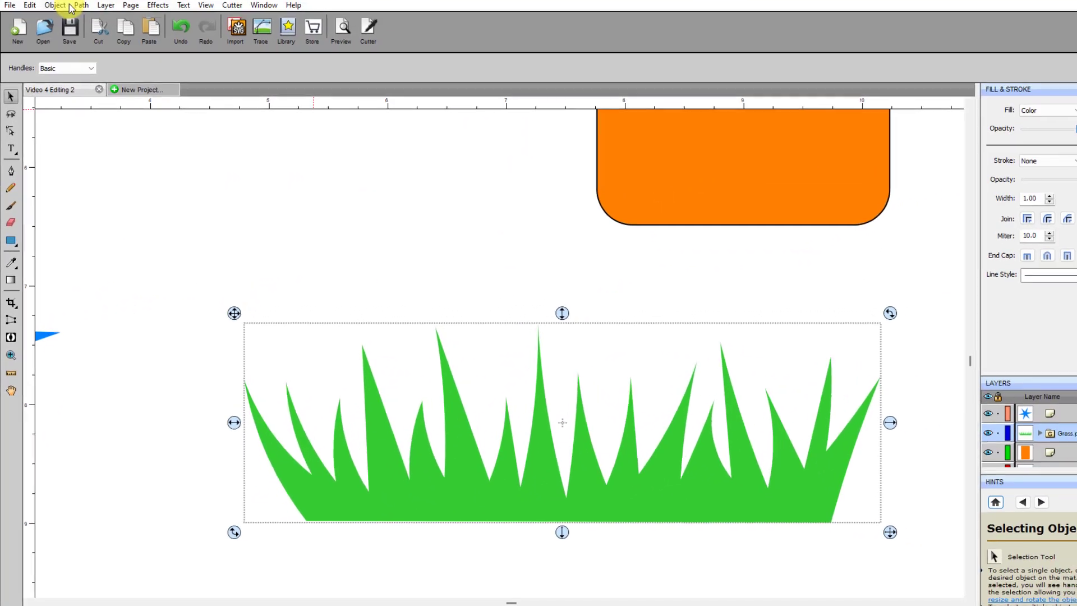
click(81, 5)
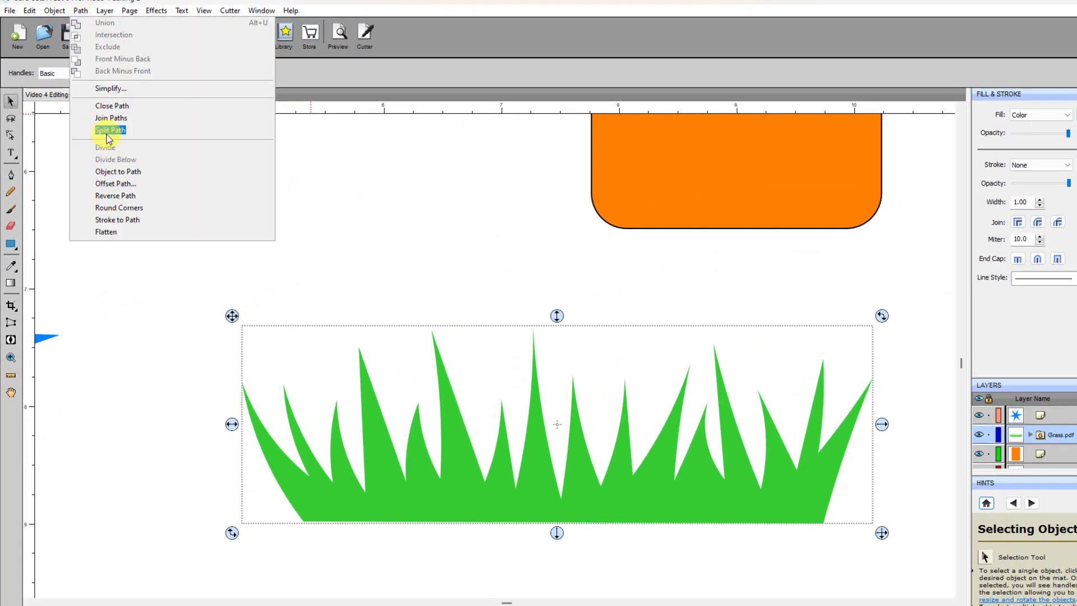
click(118, 207)
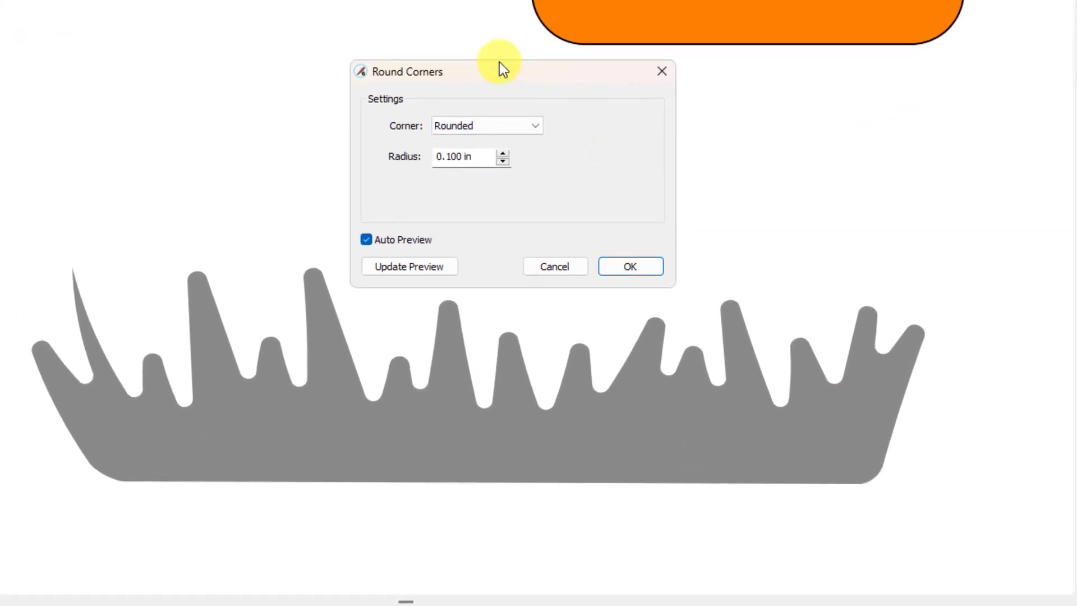
double_click(454, 157)
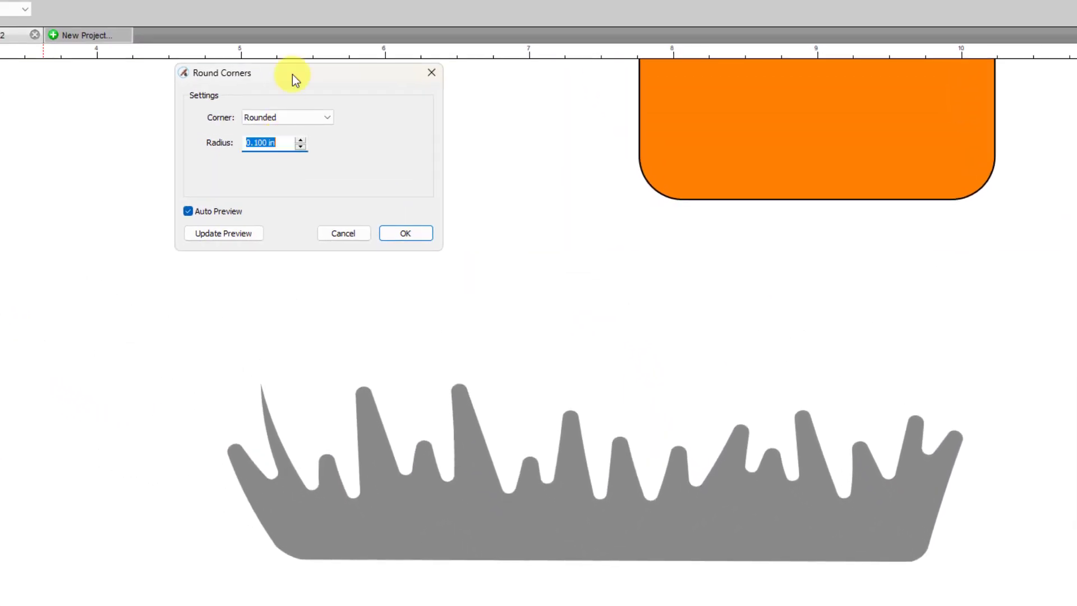
text(0.002)
click(192, 234)
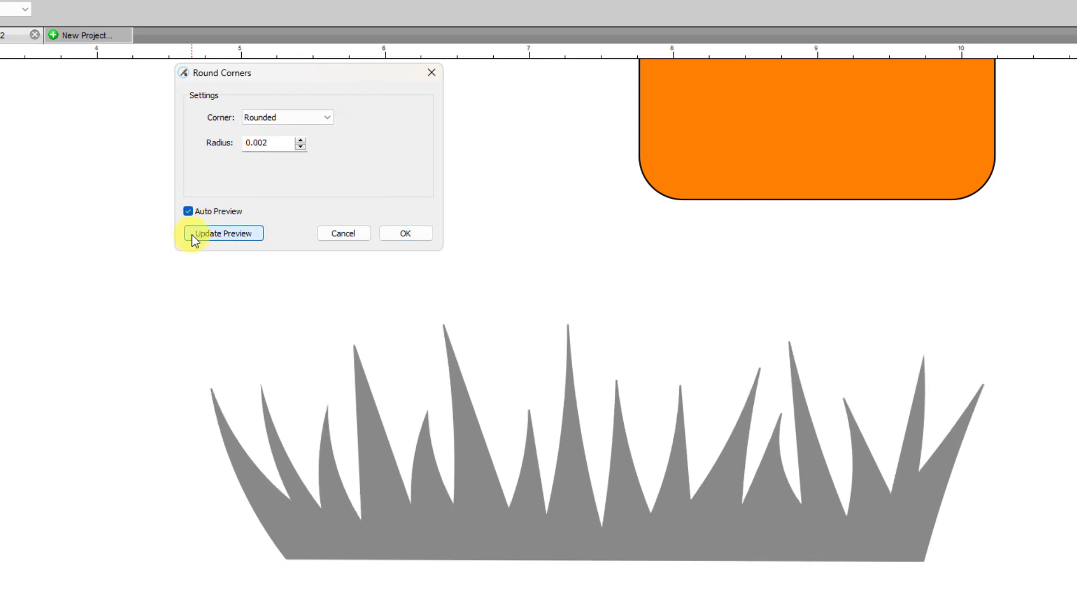
Set the grass's corner rounding radius to 0.02 in.
double_click(279, 147)
text(0)
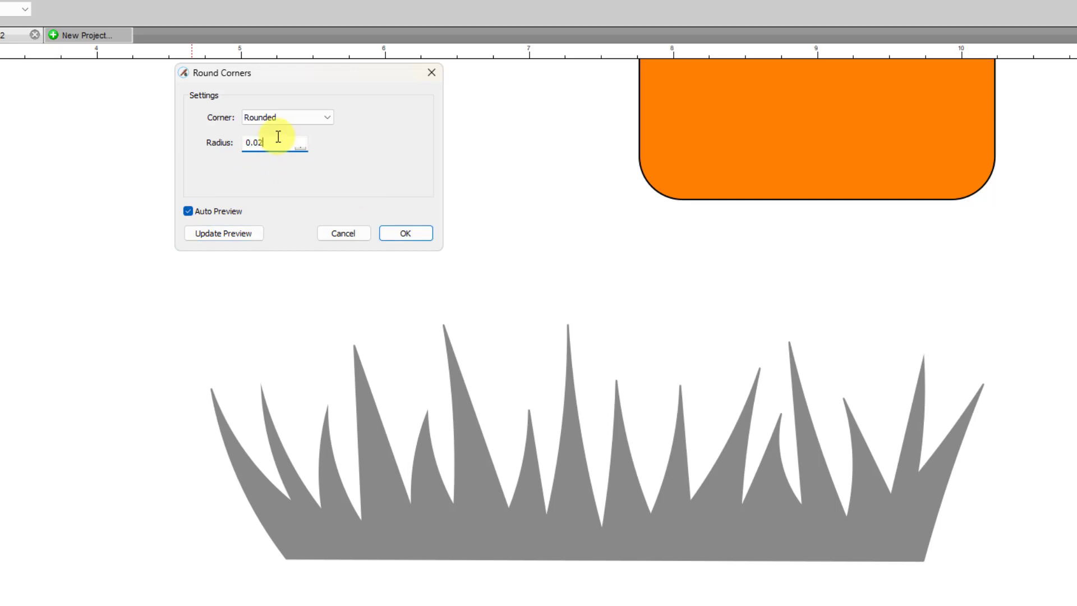
key(Tab)
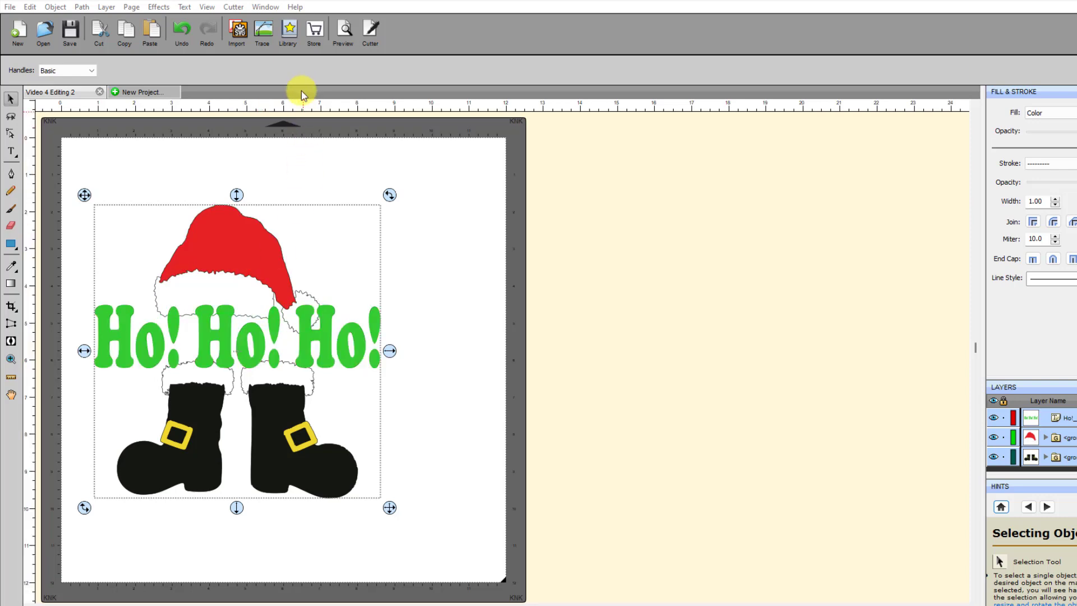
Preview the cut lines of the Ho! Ho! Ho! Santa design to check for overlapping shapes, and close the preview each time.
click(351, 30)
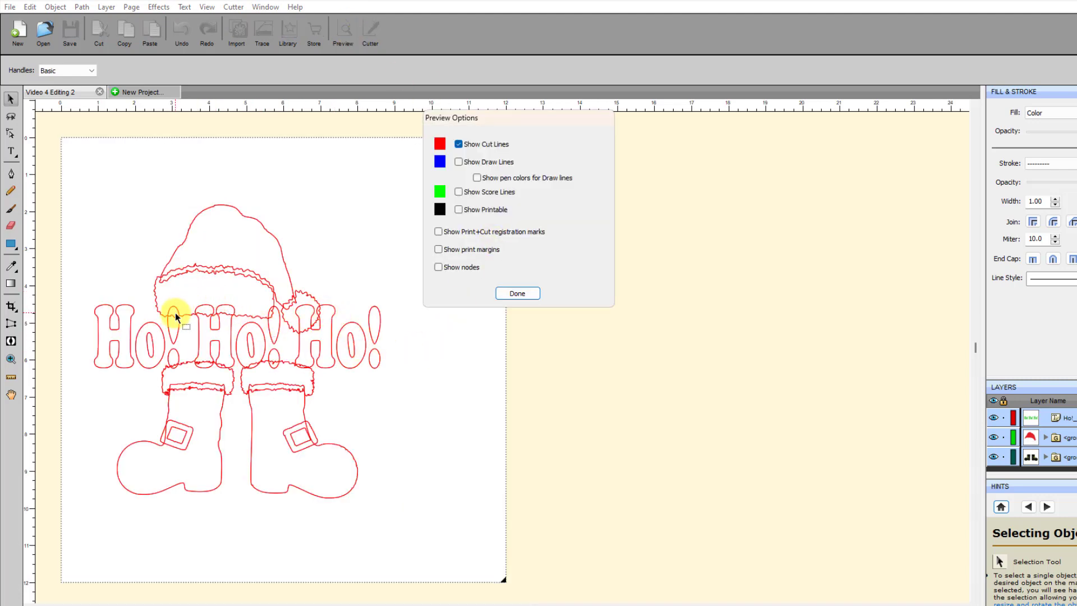
click(517, 293)
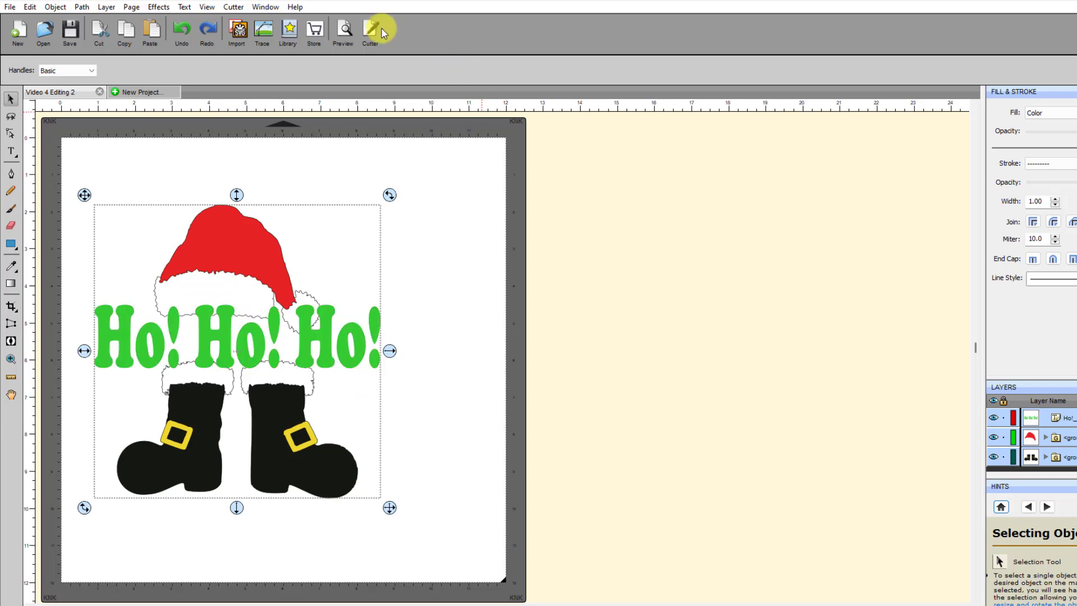
click(344, 31)
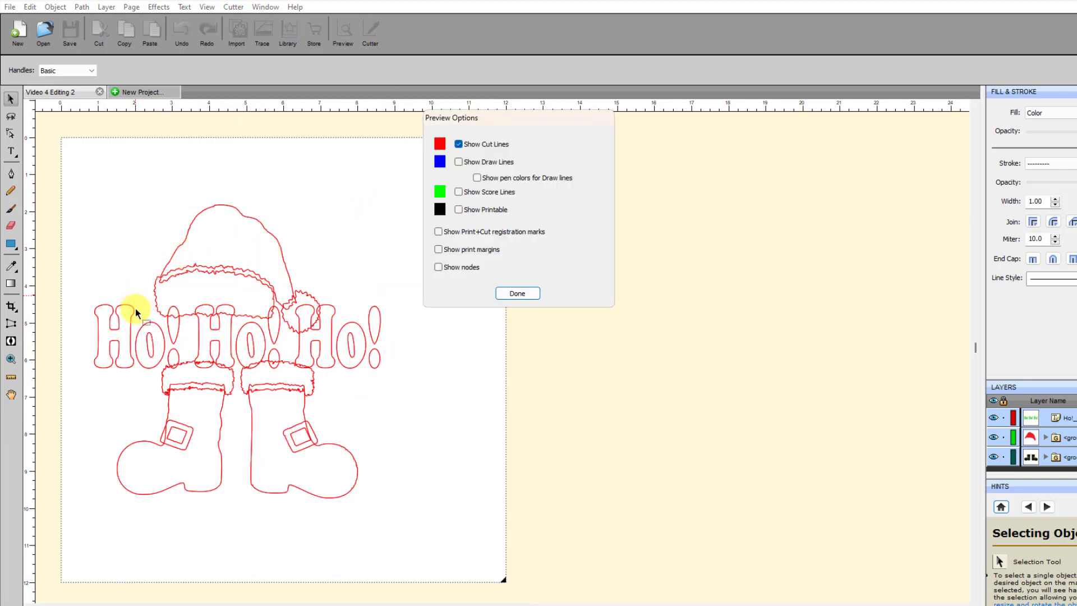
click(517, 293)
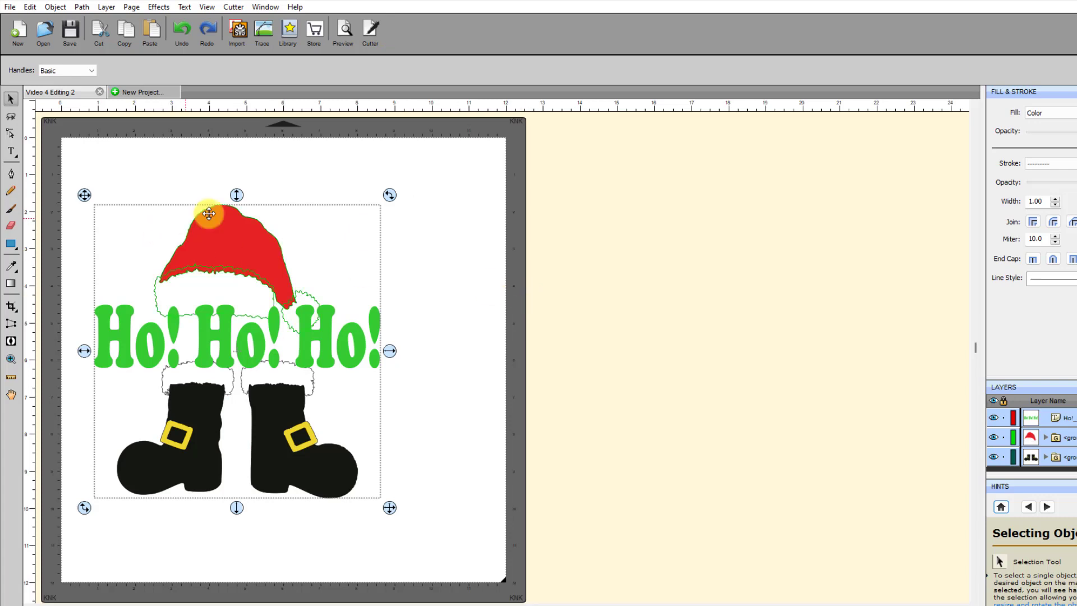
Flatten the hat, the Ho! Ho! Ho! text and the boots together, and check the result in the cut line preview.
click(409, 257)
drag(68, 167, 476, 568)
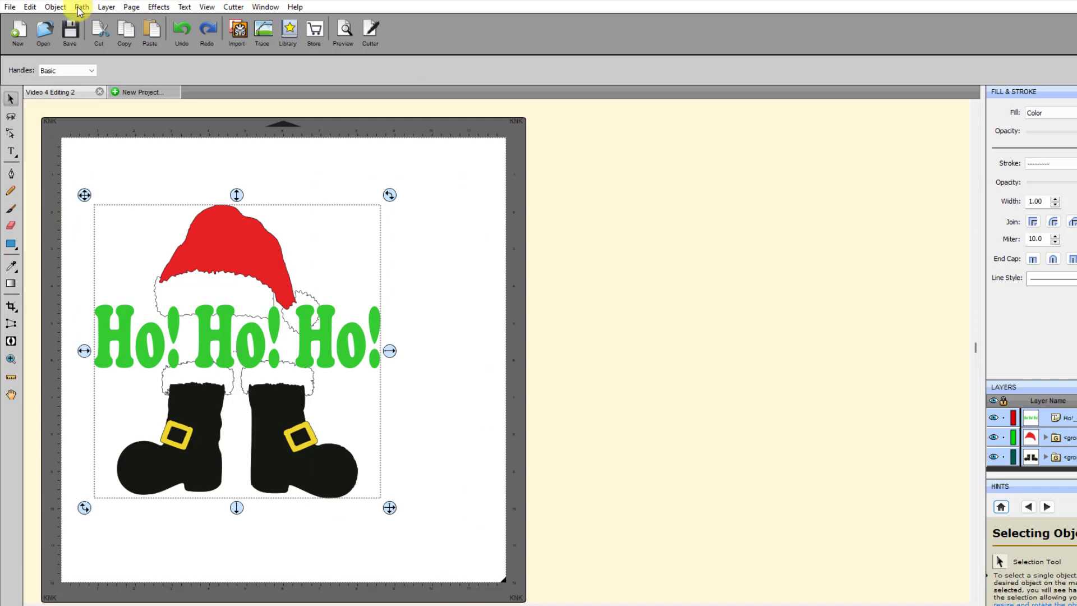
click(80, 8)
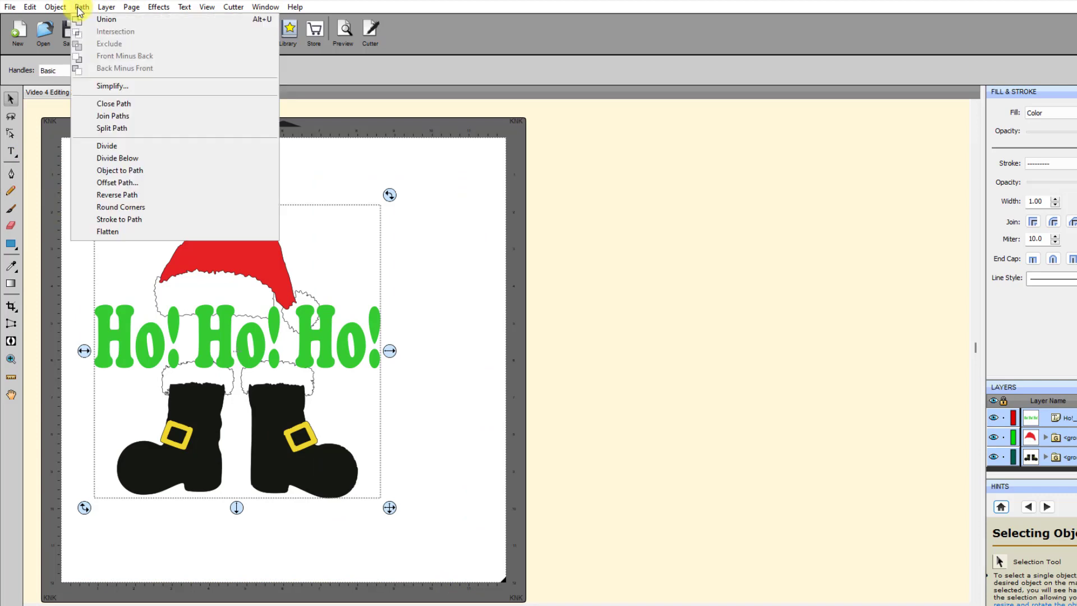
click(104, 240)
click(103, 233)
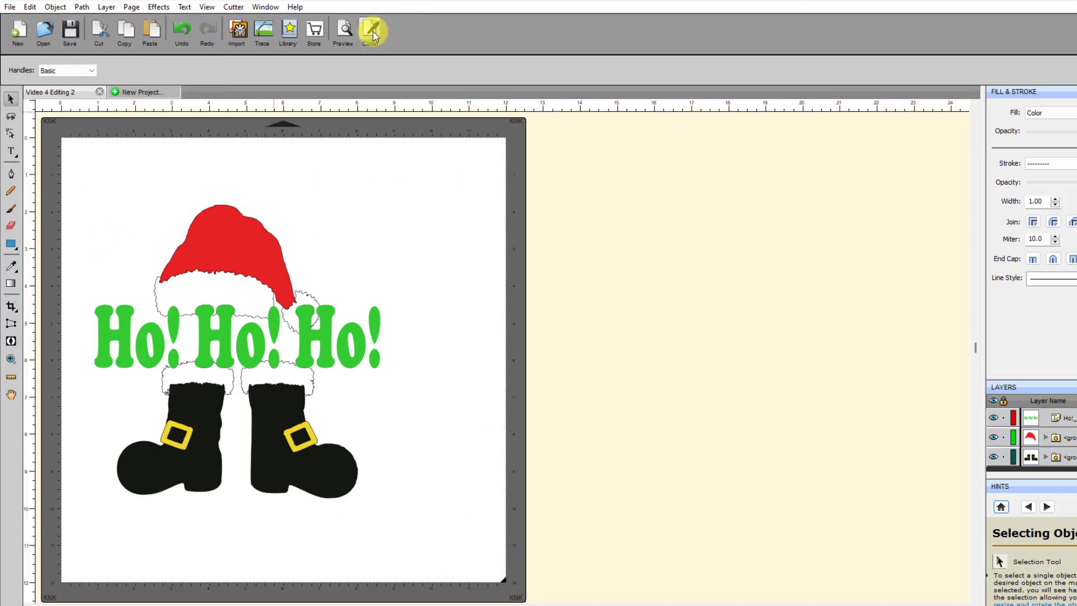
click(343, 30)
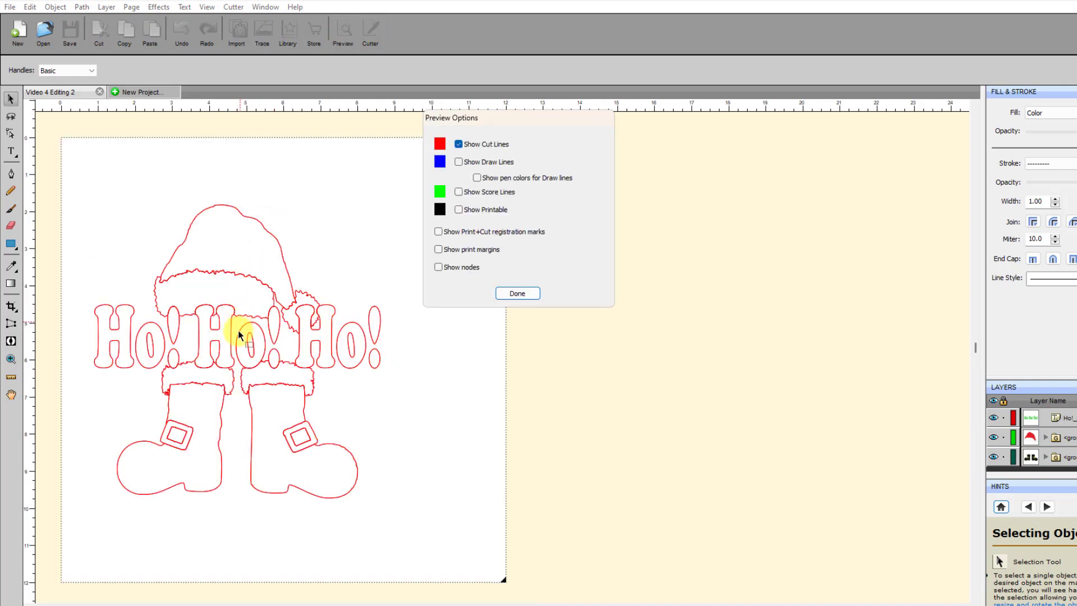
click(516, 296)
Move the Santa hat group above the Ho! Ho! Ho! text and the boots group below it.
drag(282, 279, 255, 221)
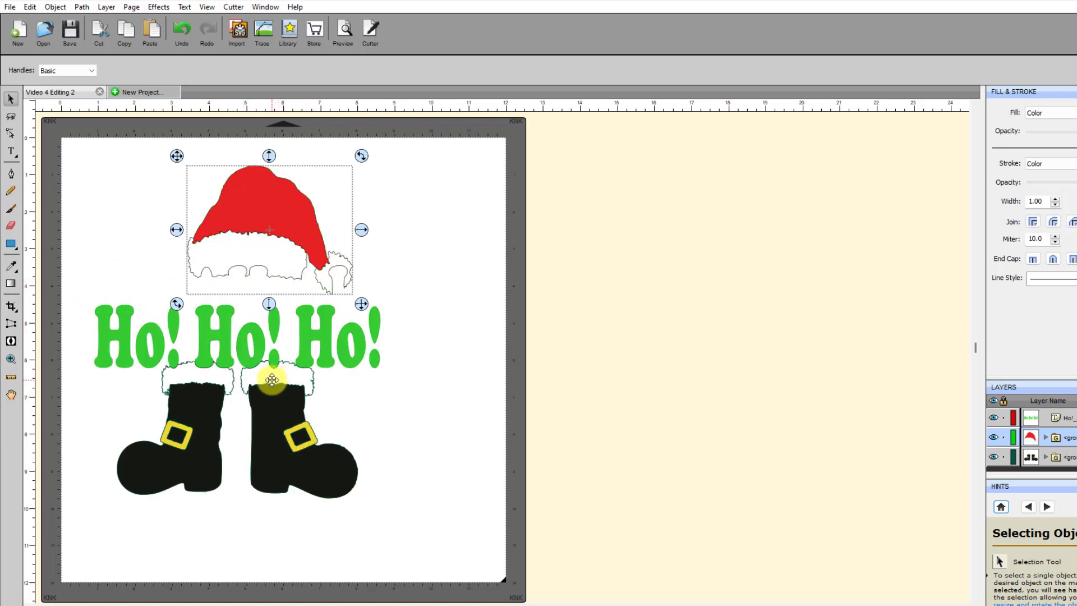
drag(272, 379, 287, 439)
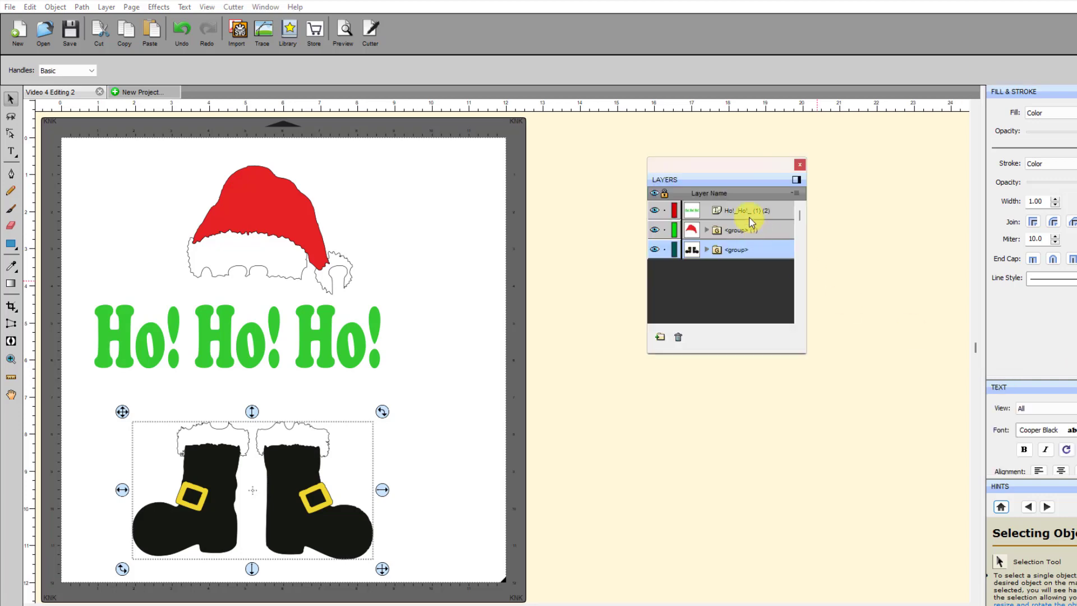
Expand the hat group's layers, select the red hat shape and move it up and away from its white trim.
drag(714, 170, 618, 136)
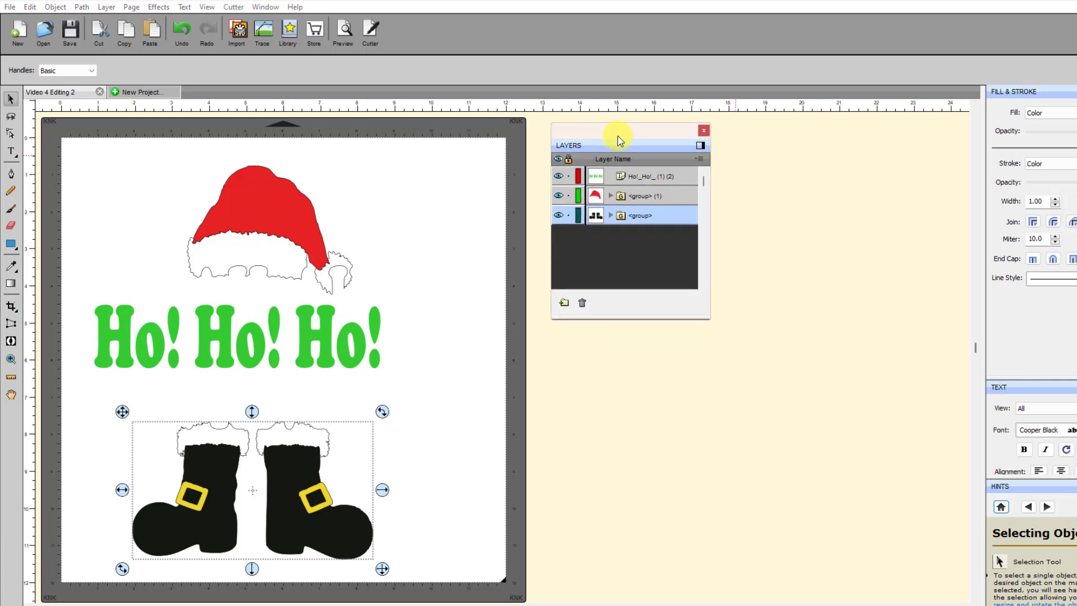
click(611, 196)
click(640, 214)
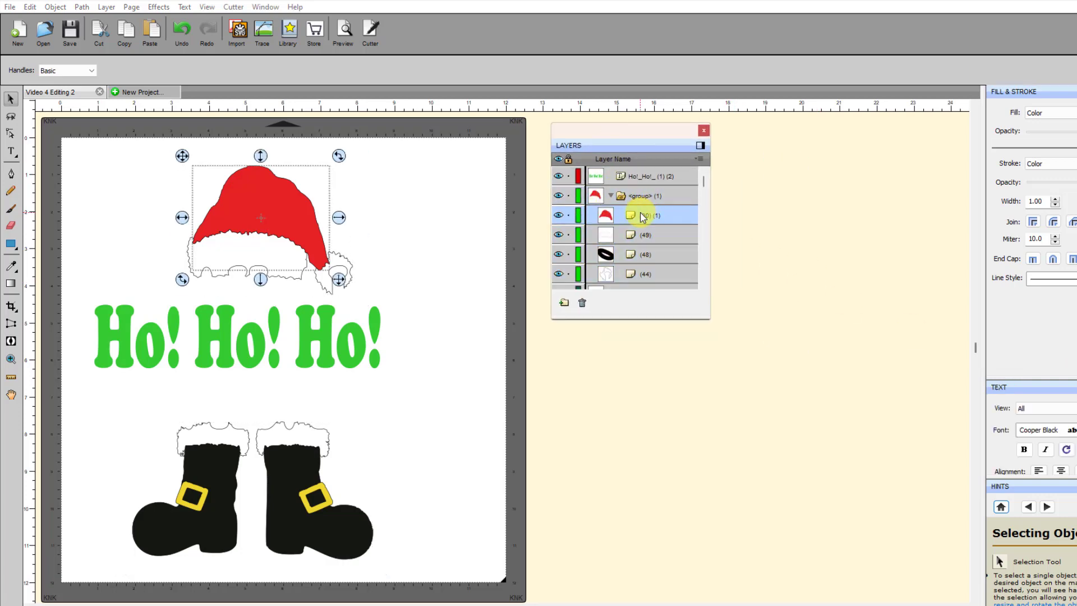
drag(269, 209, 288, 190)
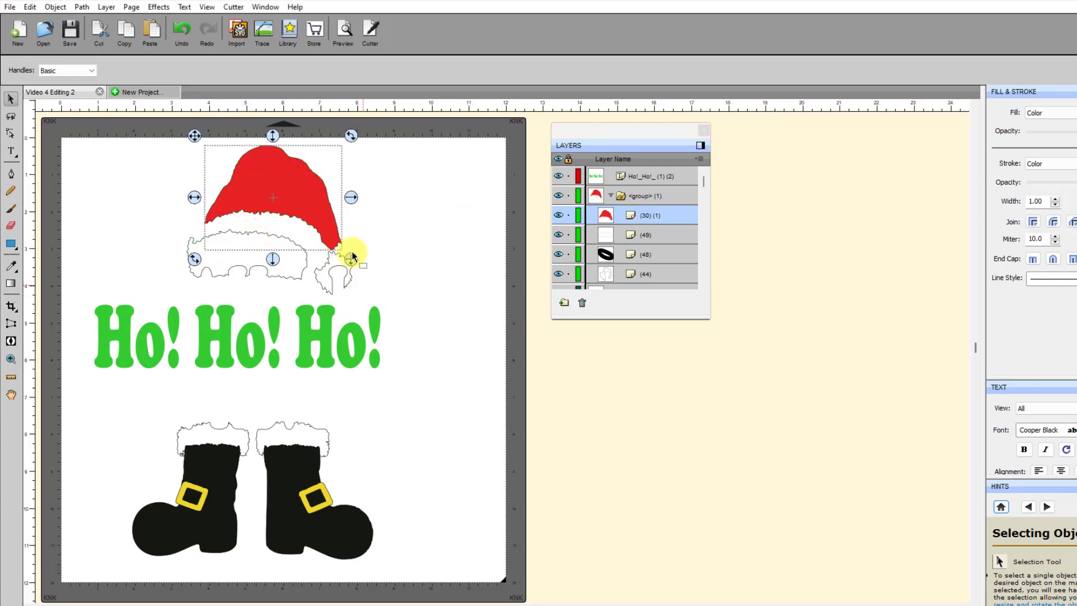